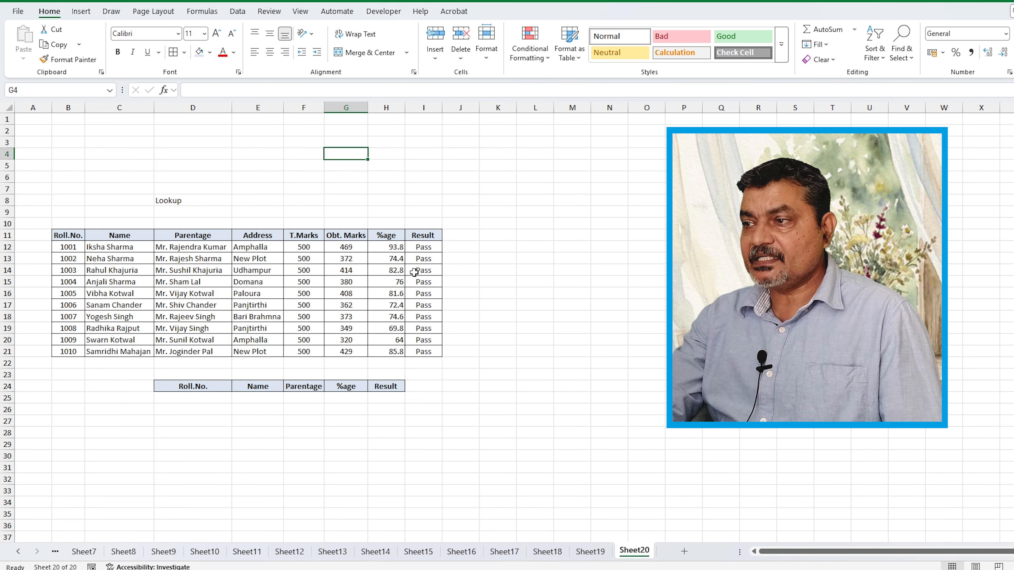
Examine the student marks table in B11:I21 and the empty lookup header row in D24:H24.
{"action": "left_click_drag", "start_coordinate": [67, 247], "coordinate": [415, 347]}
{"action": "left_click", "coordinate": [304, 433]}
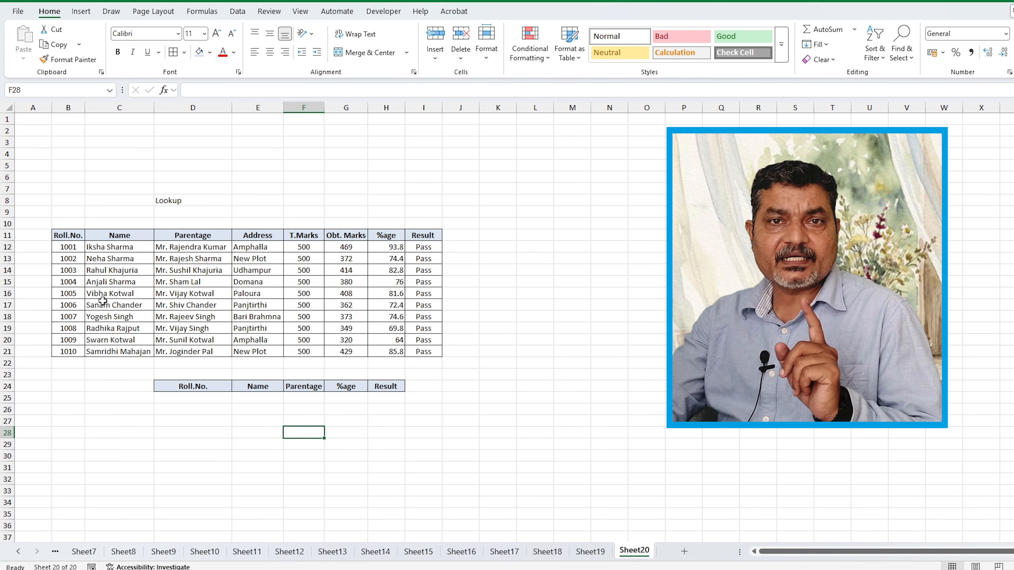
{"action": "left_click_drag", "start_coordinate": [67, 284], "coordinate": [425, 282]}
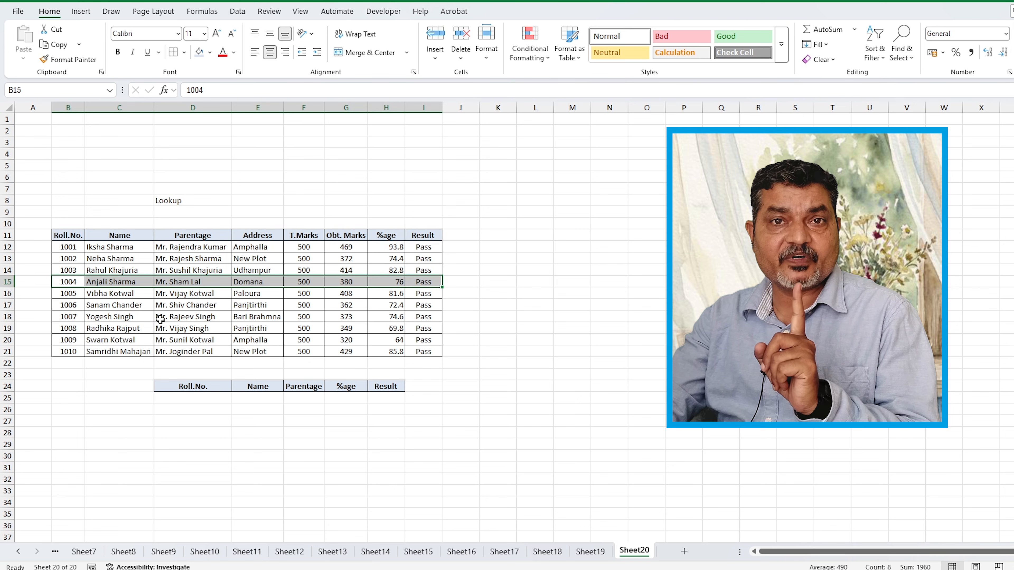
{"action": "left_click", "coordinate": [196, 420]}
{"action": "left_click_drag", "start_coordinate": [185, 387], "coordinate": [382, 387]}
{"action": "left_click", "coordinate": [196, 408]}
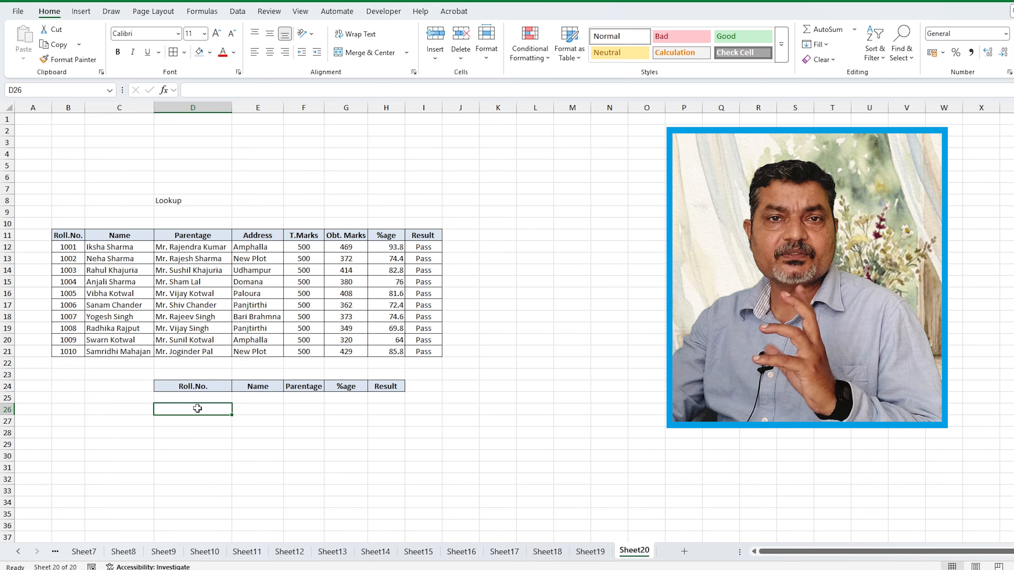
{"action": "left_click", "coordinate": [204, 398]}
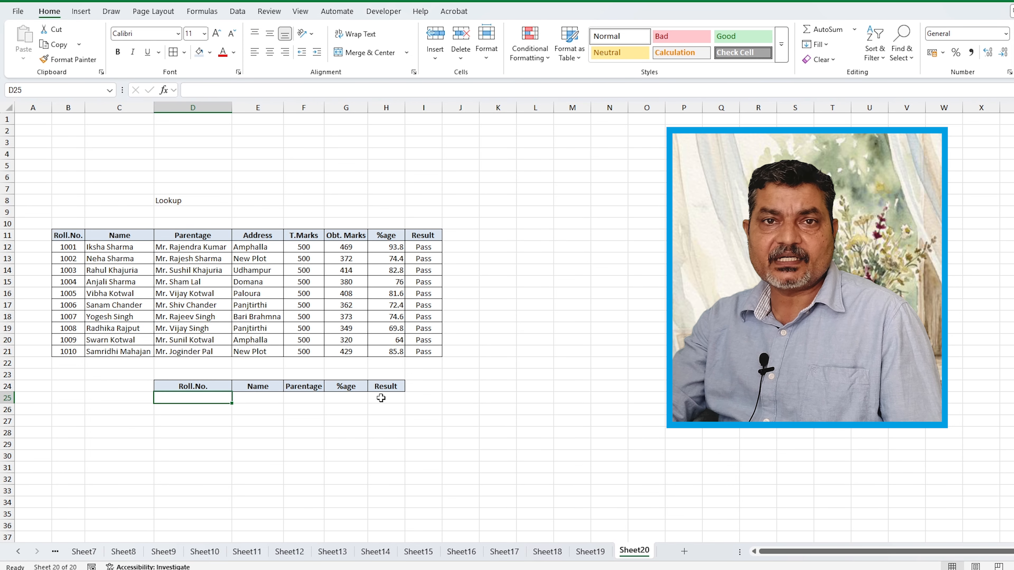
{"action": "left_click", "coordinate": [192, 457]}
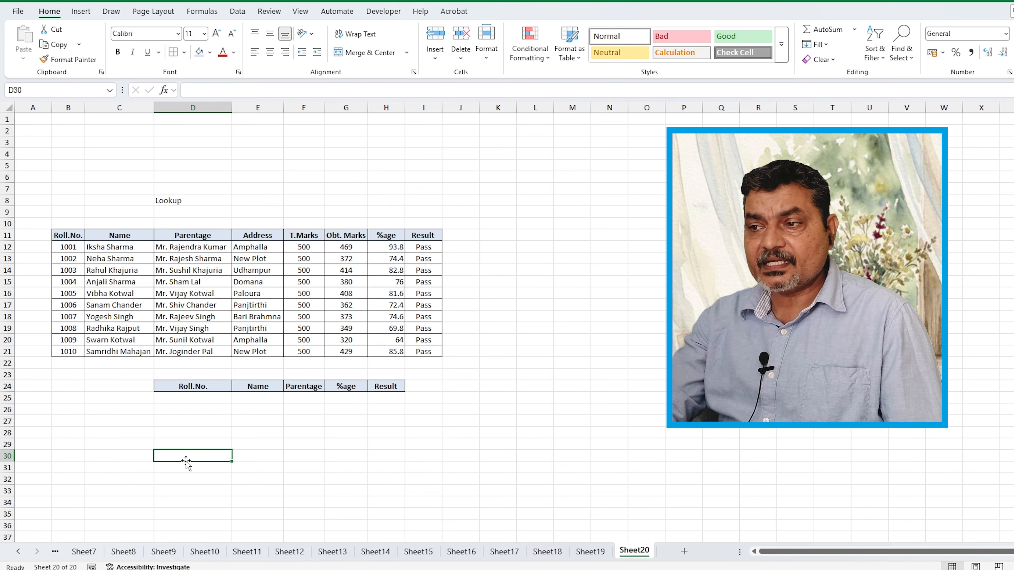
{"action": "left_click", "coordinate": [208, 400]}
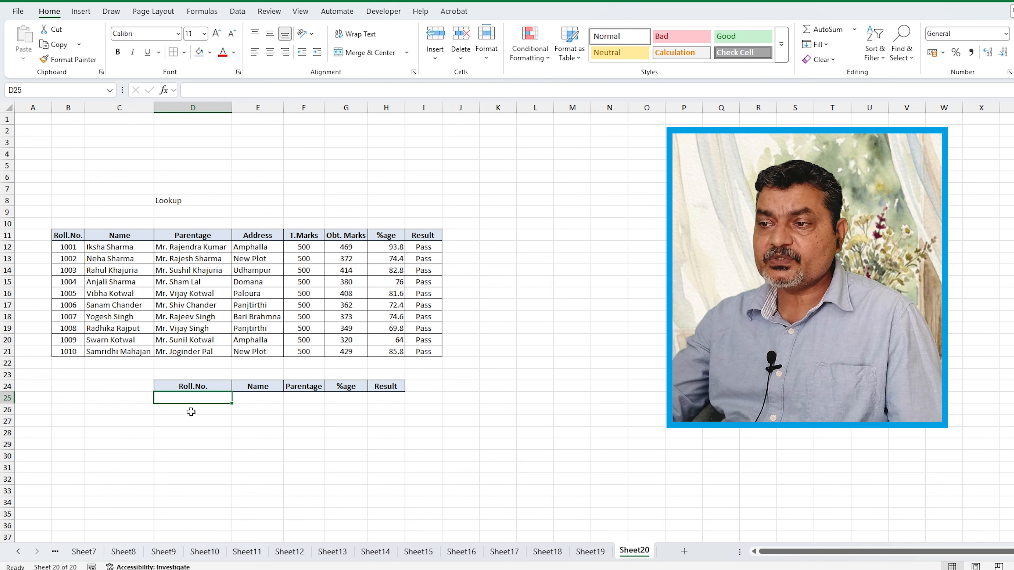
{"action": "left_click", "coordinate": [182, 443]}
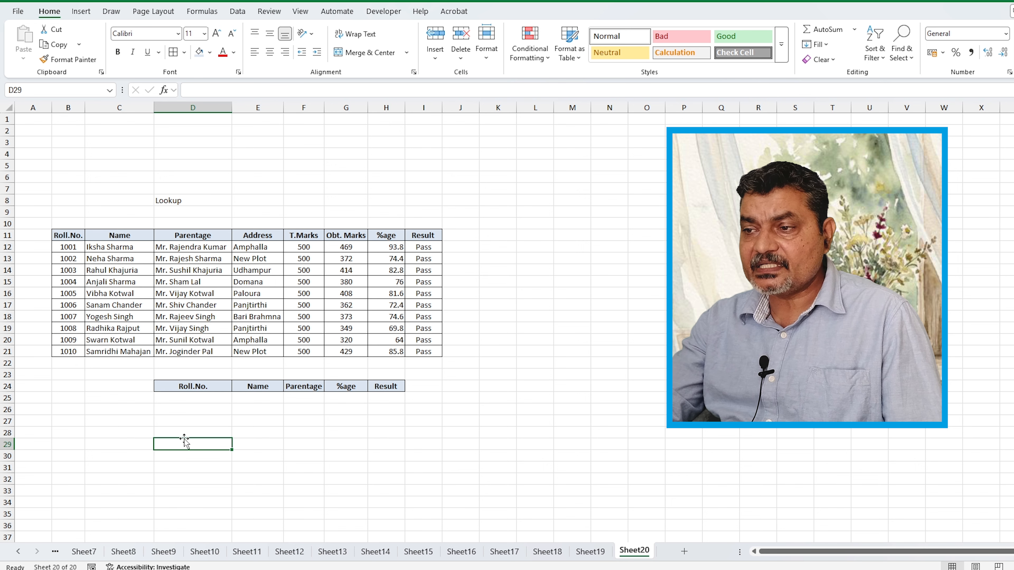
Add list data validation to the cell below the lower Roll.No. header (D25), using =$B$12:$B$21 as the source.
{"action": "left_click", "coordinate": [194, 400]}
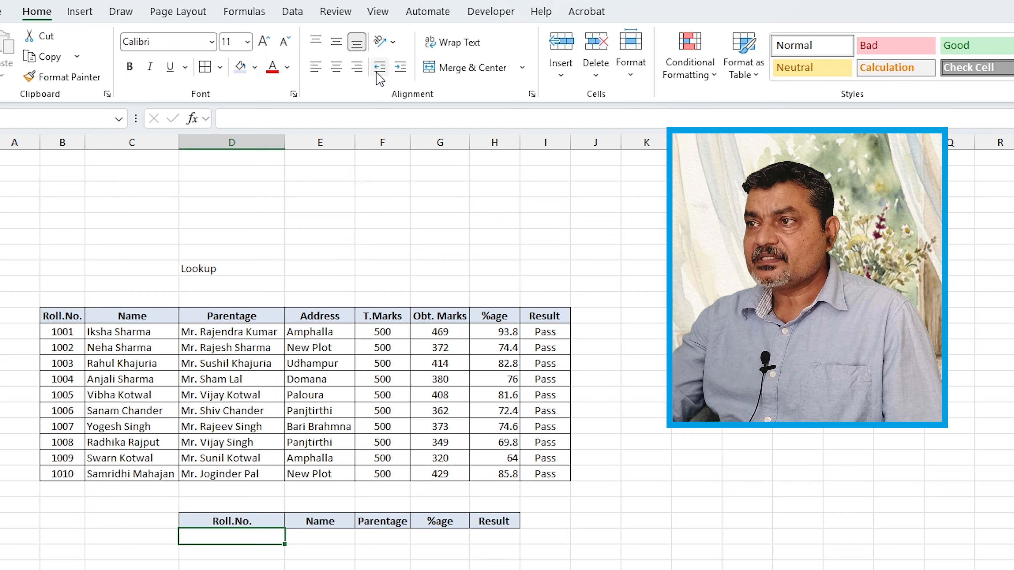
{"action": "left_click", "coordinate": [293, 11]}
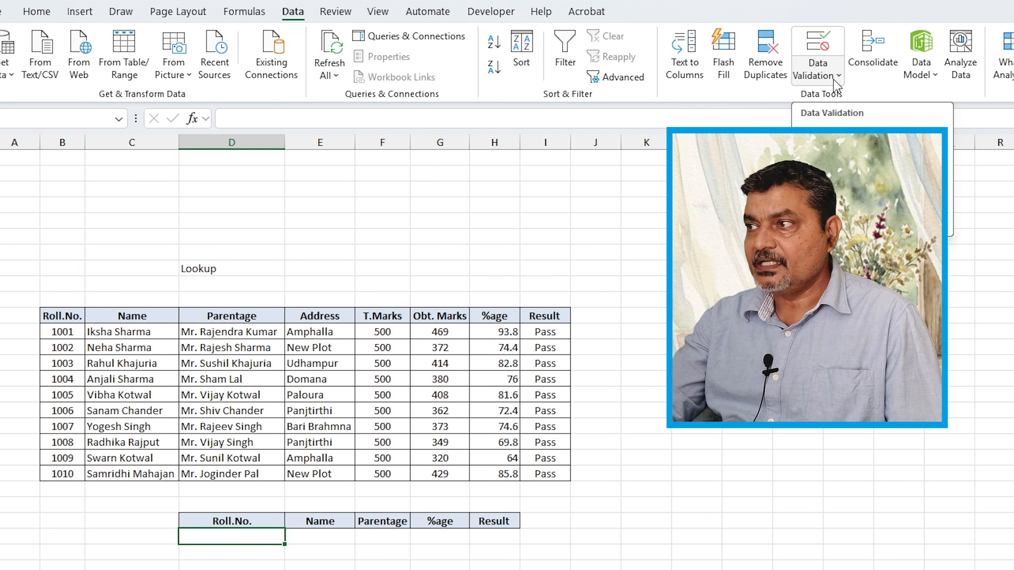
{"action": "left_click", "coordinate": [842, 77]}
{"action": "left_click", "coordinate": [840, 99]}
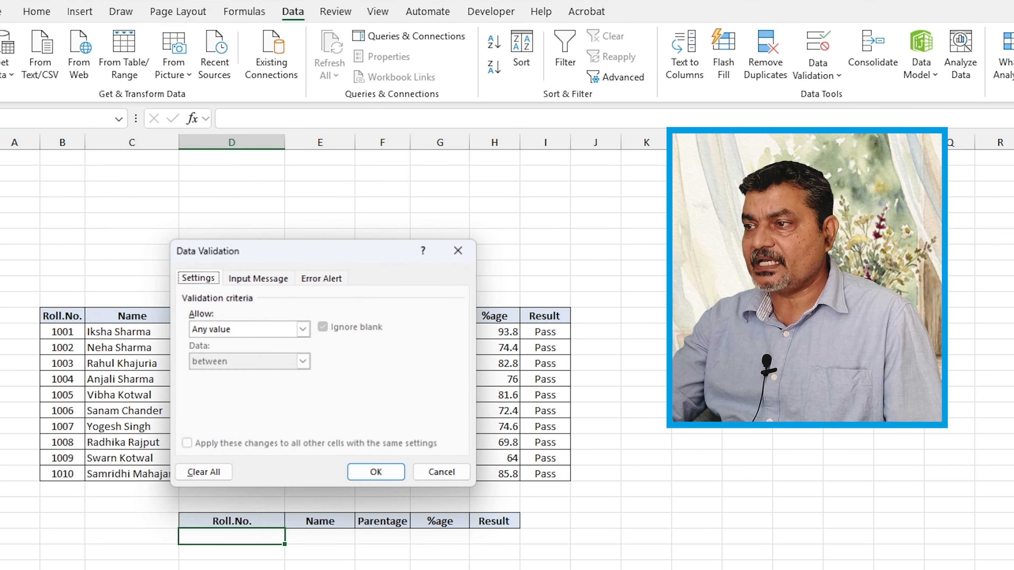
{"action": "mouse_move", "coordinate": [319, 259]}
{"action": "left_mouse_down"}
{"action": "mouse_move", "coordinate": [298, 265]}
{"action": "mouse_move", "coordinate": [306, 270]}
{"action": "left_mouse_up"}
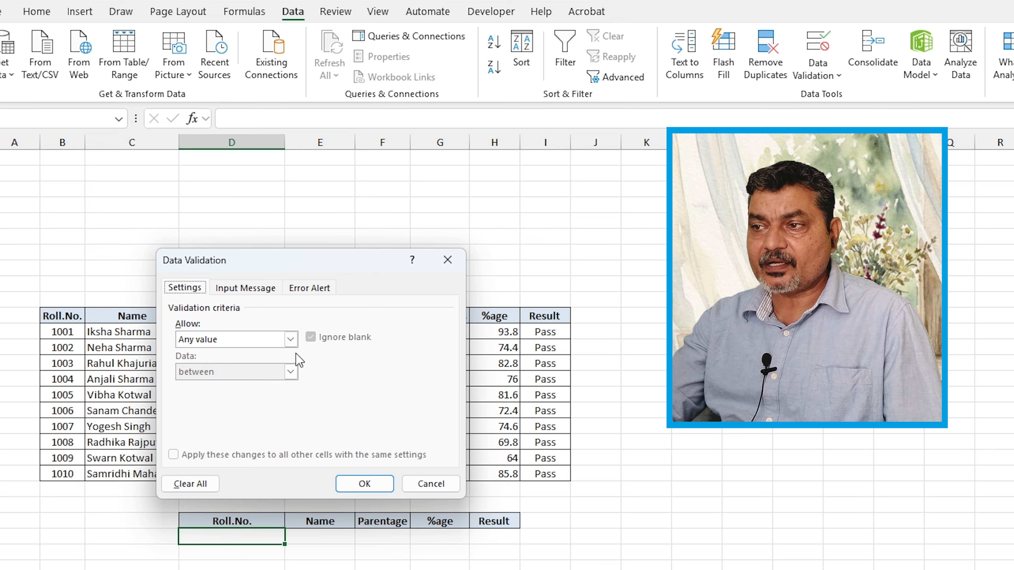
{"action": "left_click", "coordinate": [291, 340]}
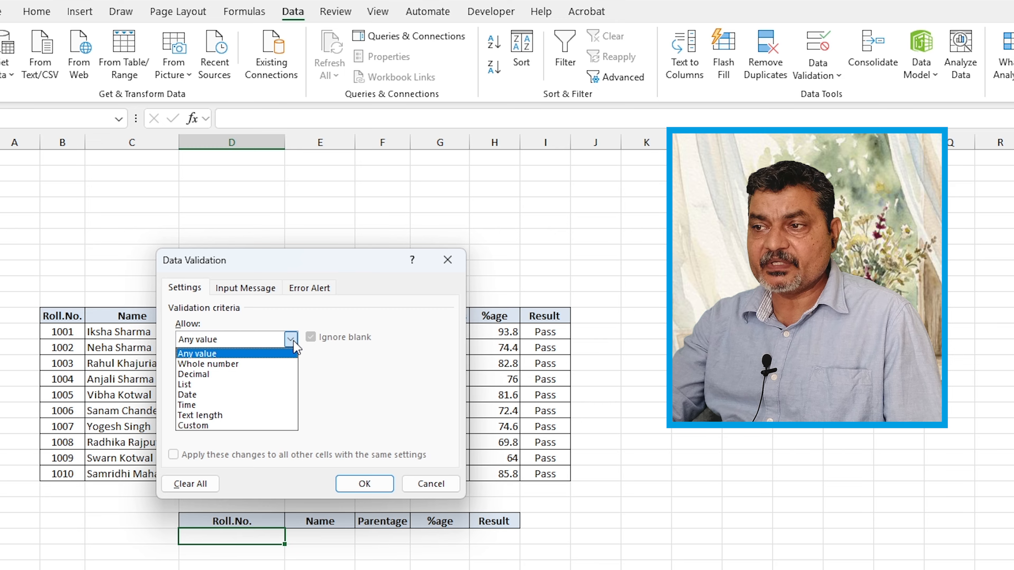
{"action": "left_click", "coordinate": [220, 385]}
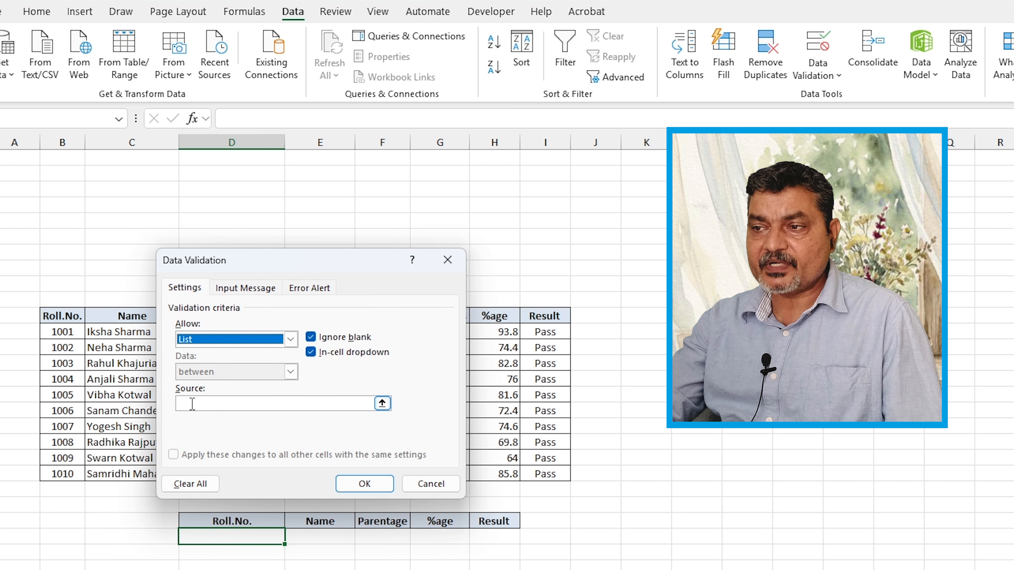
{"action": "left_click", "coordinate": [192, 405]}
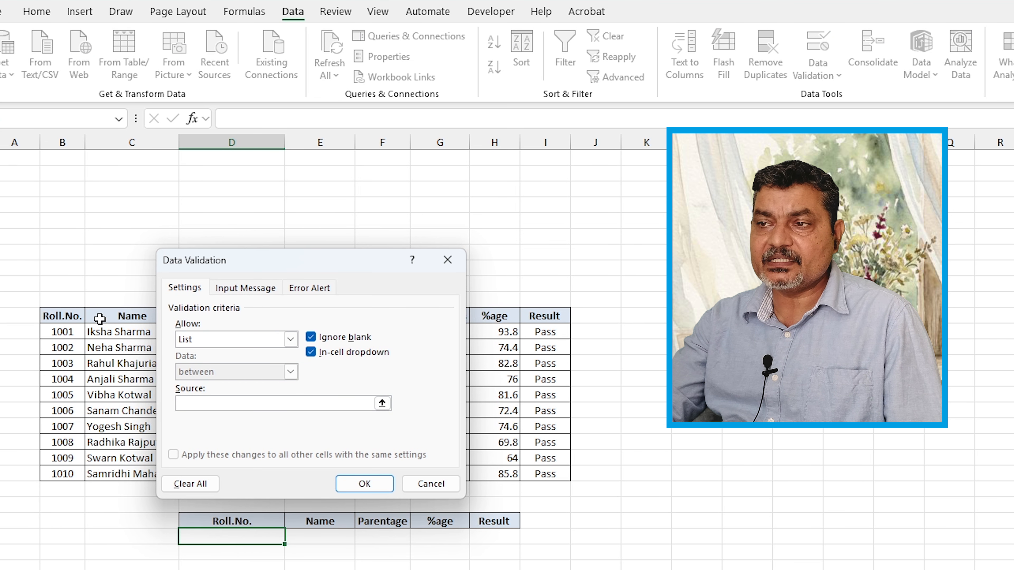
{"action": "left_click_drag", "start_coordinate": [61, 332], "coordinate": [66, 474]}
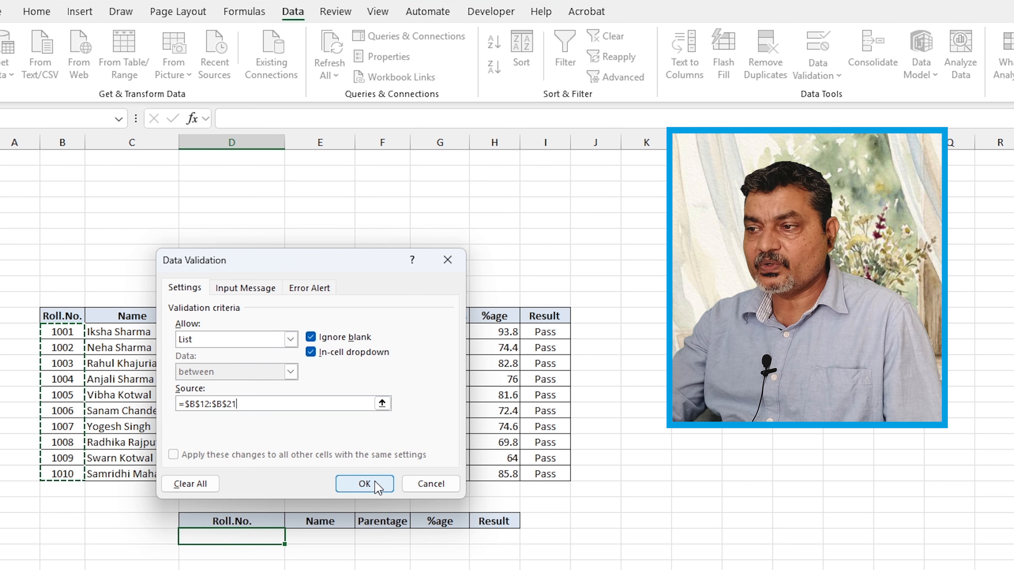
{"action": "left_click", "coordinate": [364, 483]}
{"action": "key", "text": "Tab"}
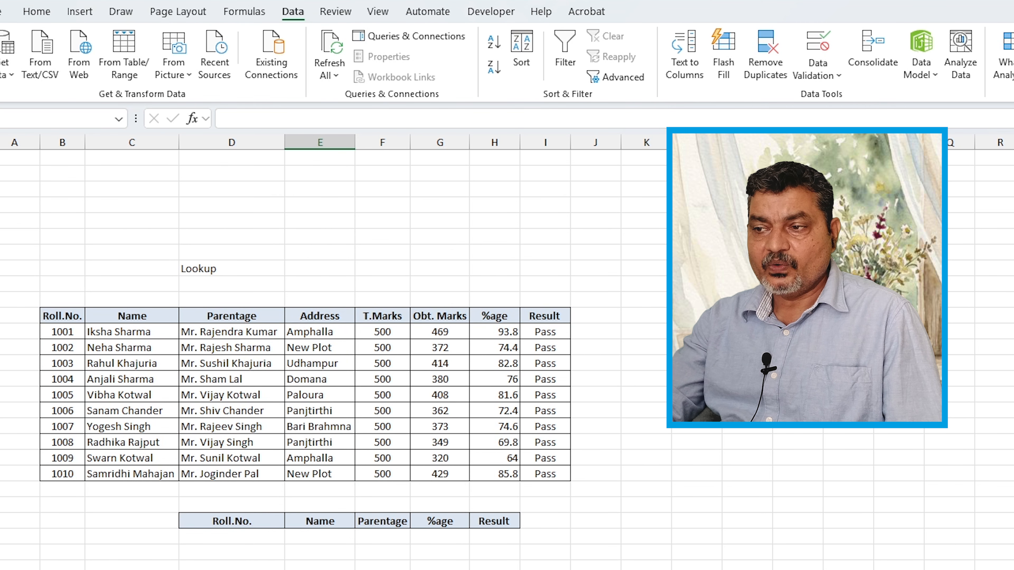
Choose roll number 1002 from the validation list in cell D25.
{"action": "left_click", "coordinate": [251, 539]}
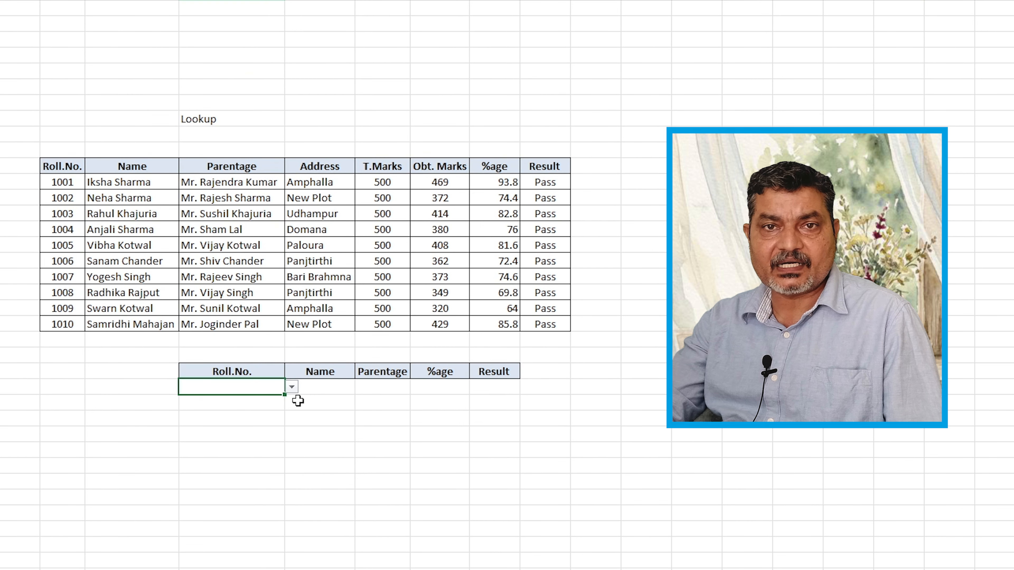
{"action": "left_click", "coordinate": [292, 388]}
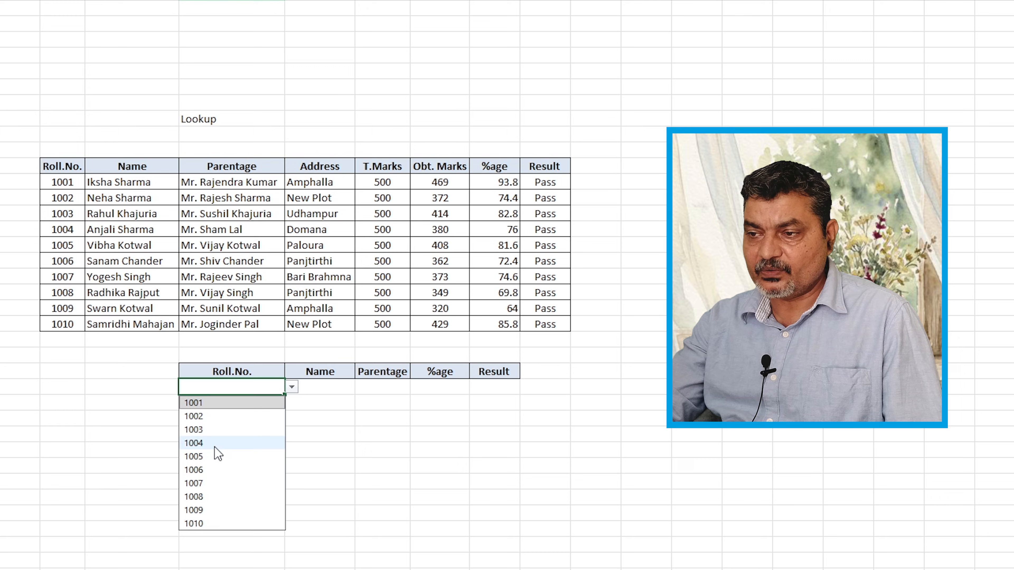
{"action": "left_click", "coordinate": [315, 448]}
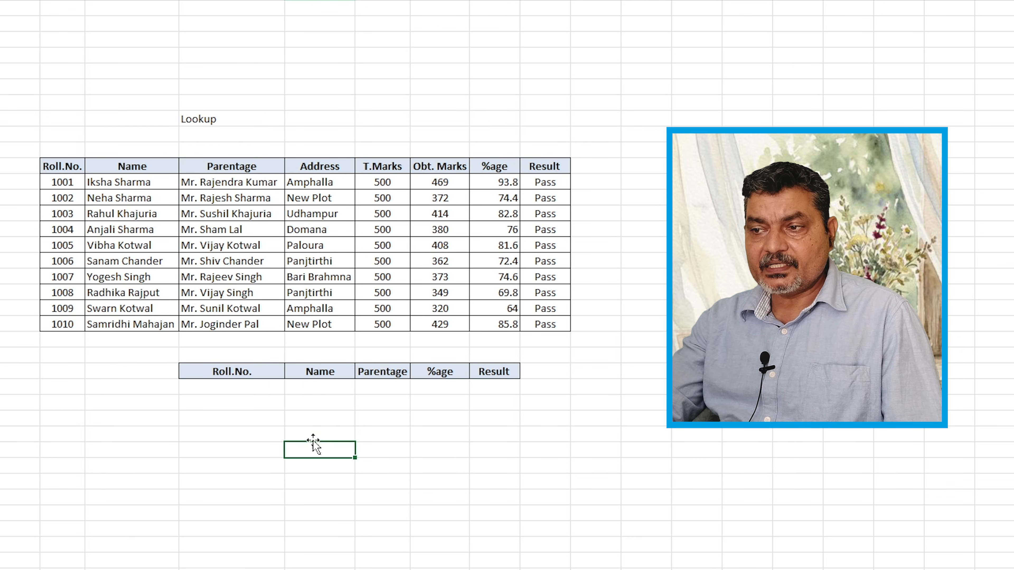
{"action": "left_click", "coordinate": [274, 384]}
{"action": "left_click", "coordinate": [291, 387]}
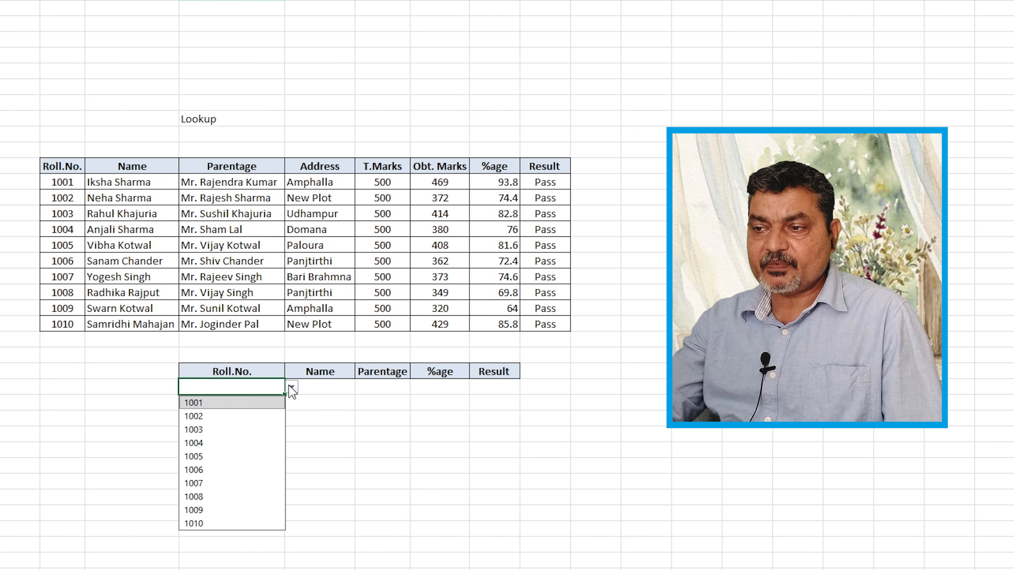
{"action": "left_click", "coordinate": [196, 417]}
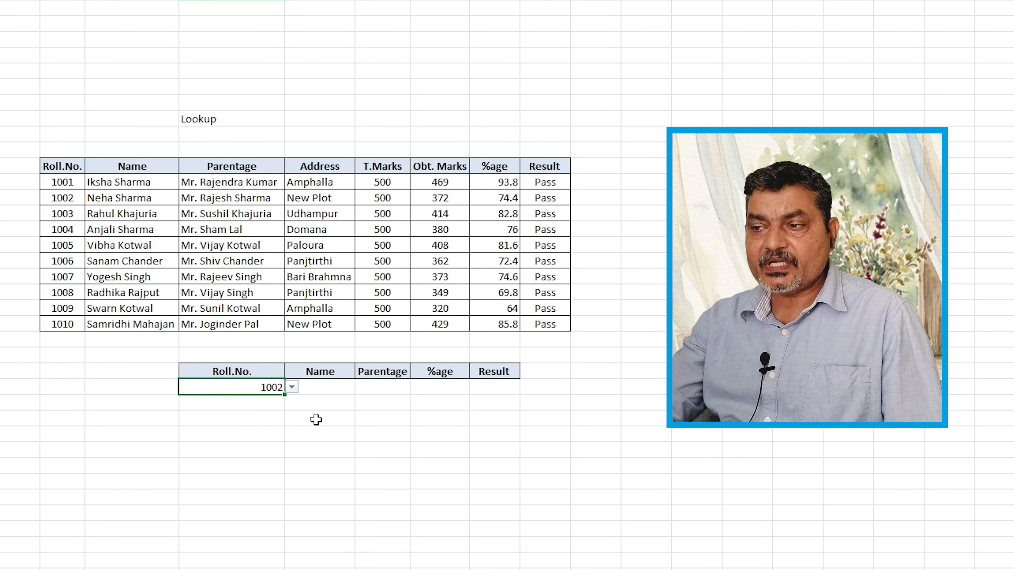
{"action": "left_click", "coordinate": [322, 387]}
{"action": "left_click", "coordinate": [388, 388]}
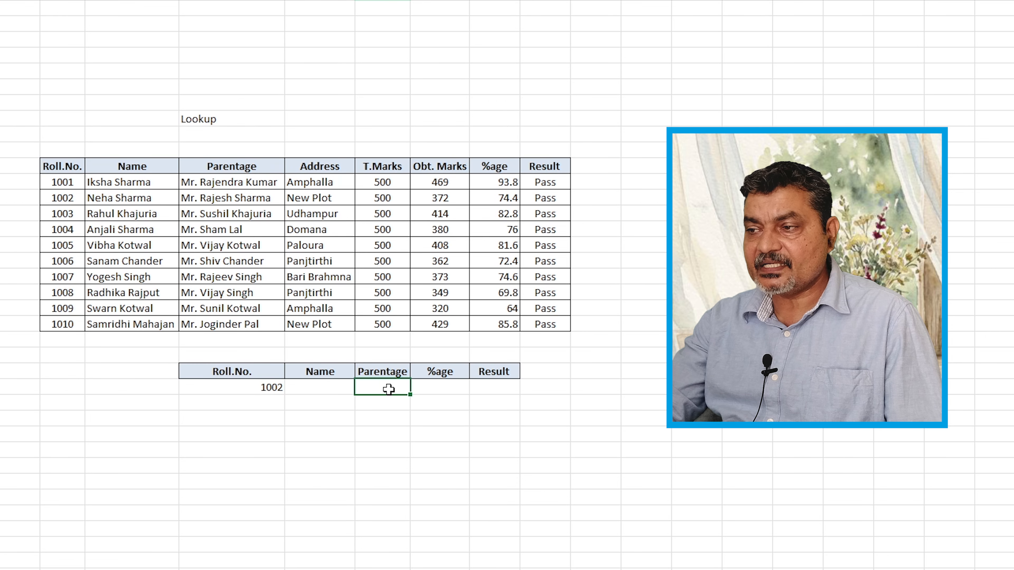
{"action": "left_click", "coordinate": [439, 387]}
{"action": "left_click", "coordinate": [495, 386]}
{"action": "left_click", "coordinate": [340, 468]}
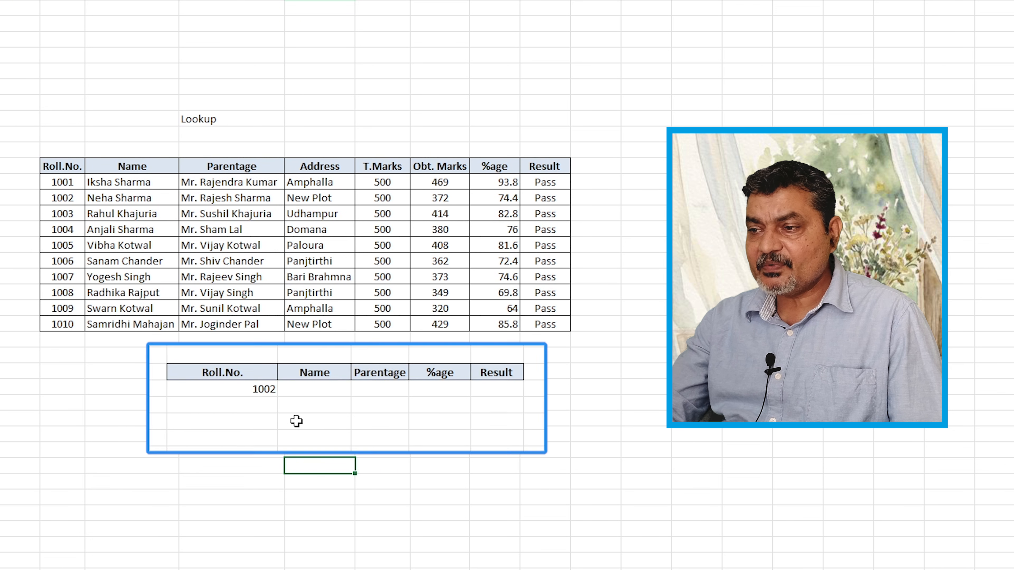
Enter the formula =LOOKUP(D25,B12:I21,C12:C21) in the cell below the lower Name header.
{"action": "left_click", "coordinate": [252, 406]}
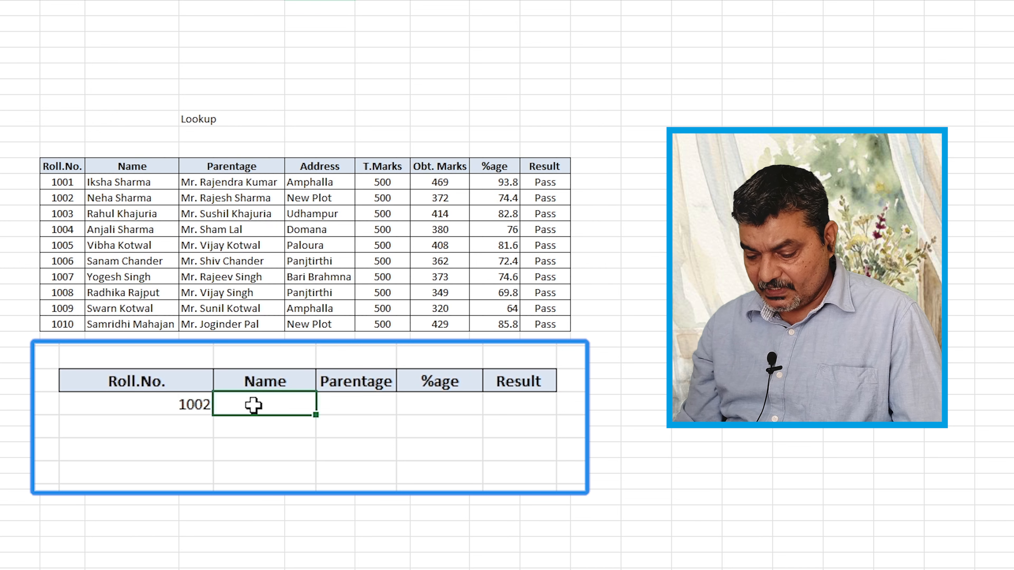
{"action": "type", "text": "=look"}
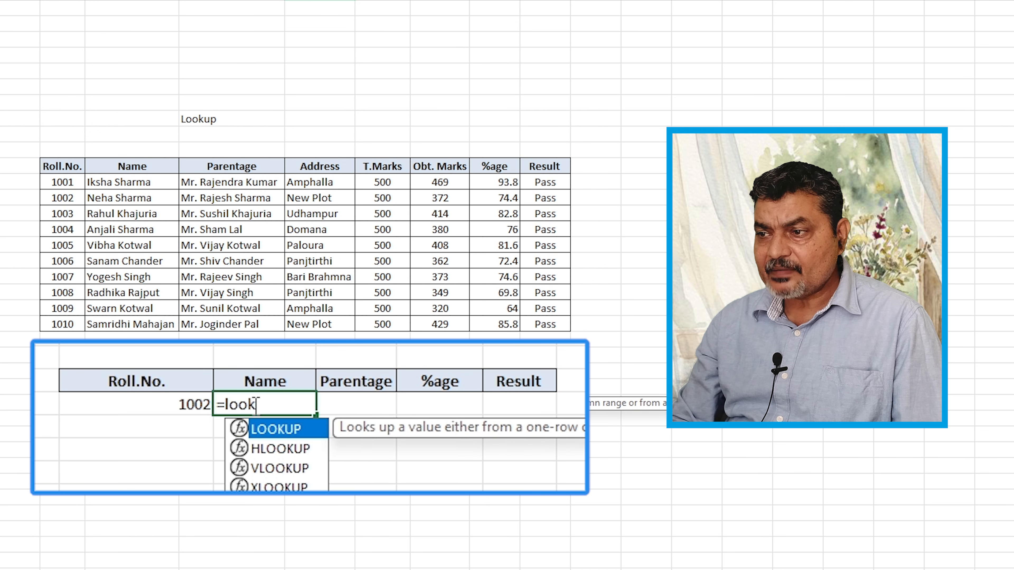
{"action": "key", "text": "Tab"}
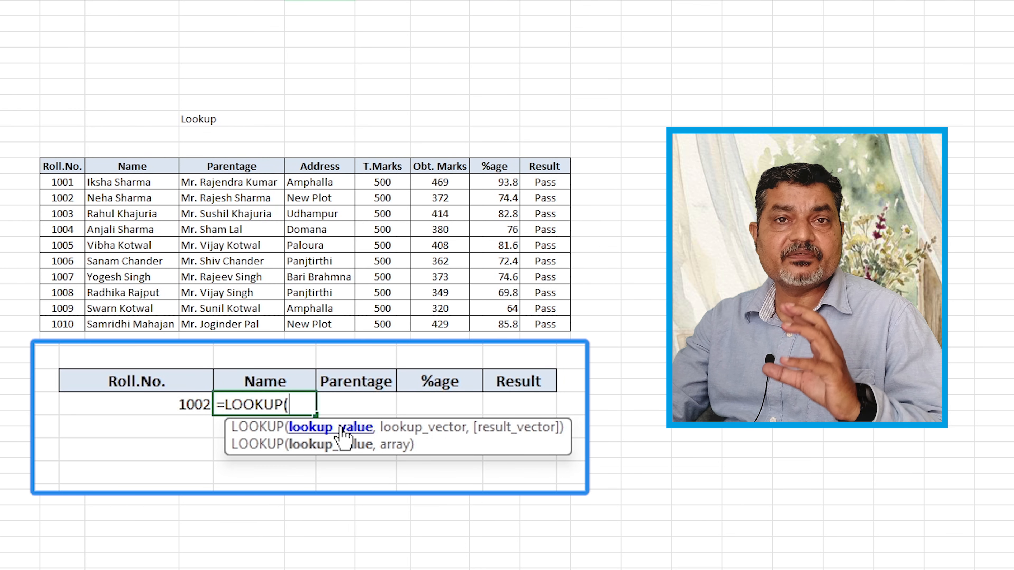
{"action": "left_click", "coordinate": [187, 402]}
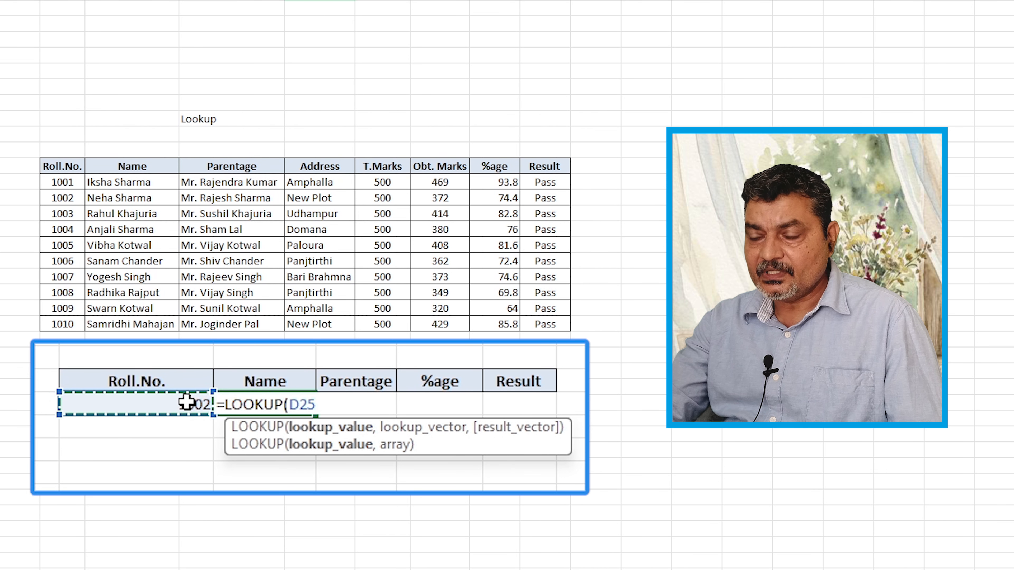
{"action": "type", "text": ","}
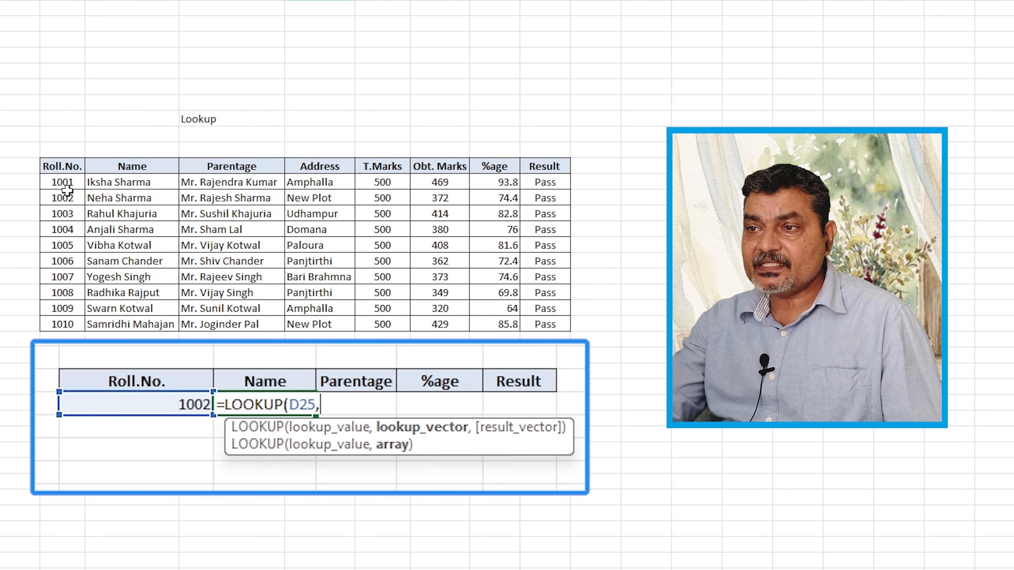
{"action": "left_click_drag", "start_coordinate": [64, 180], "coordinate": [545, 325]}
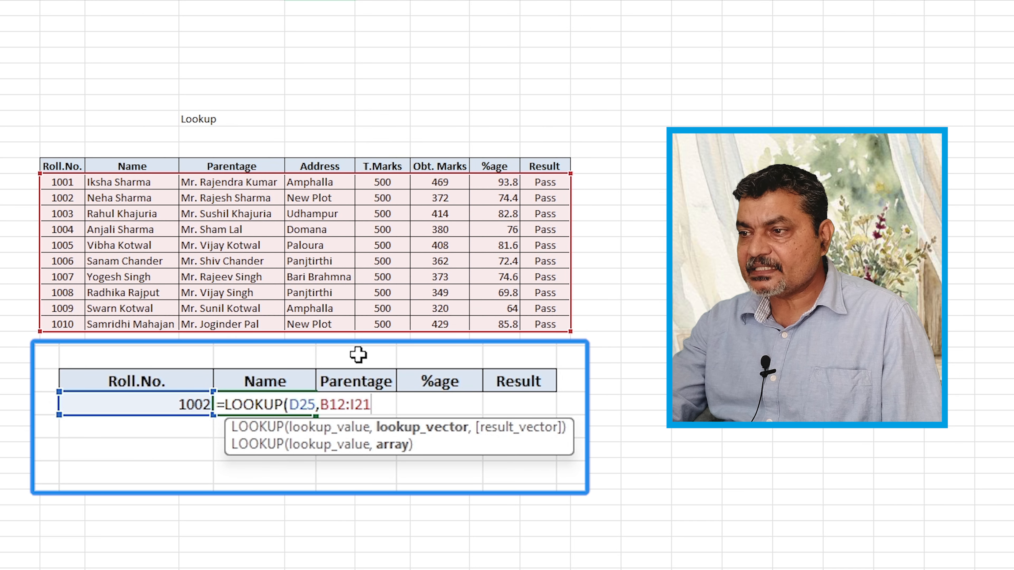
{"action": "type", "text": ","}
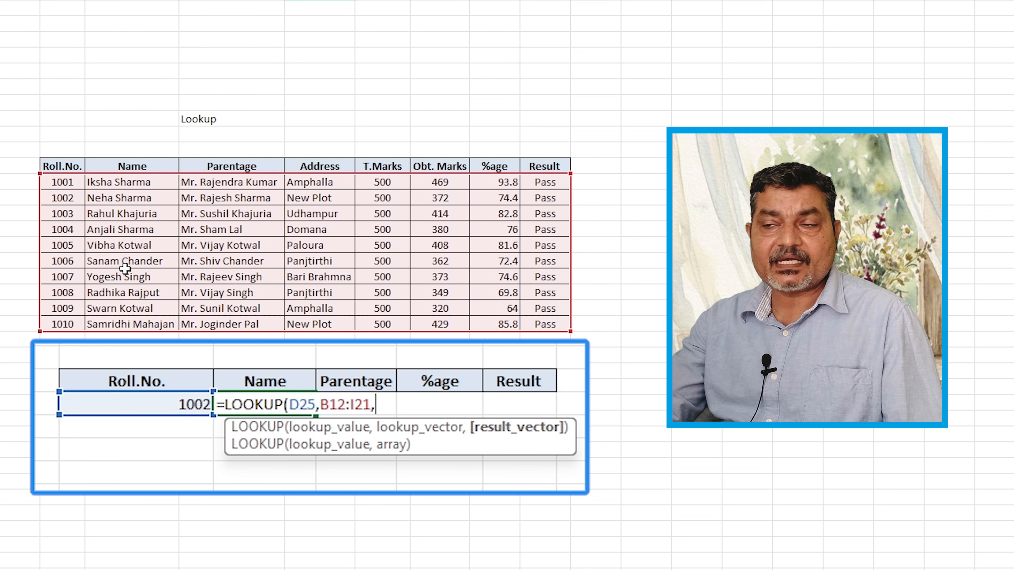
{"action": "left_click_drag", "start_coordinate": [128, 183], "coordinate": [134, 326]}
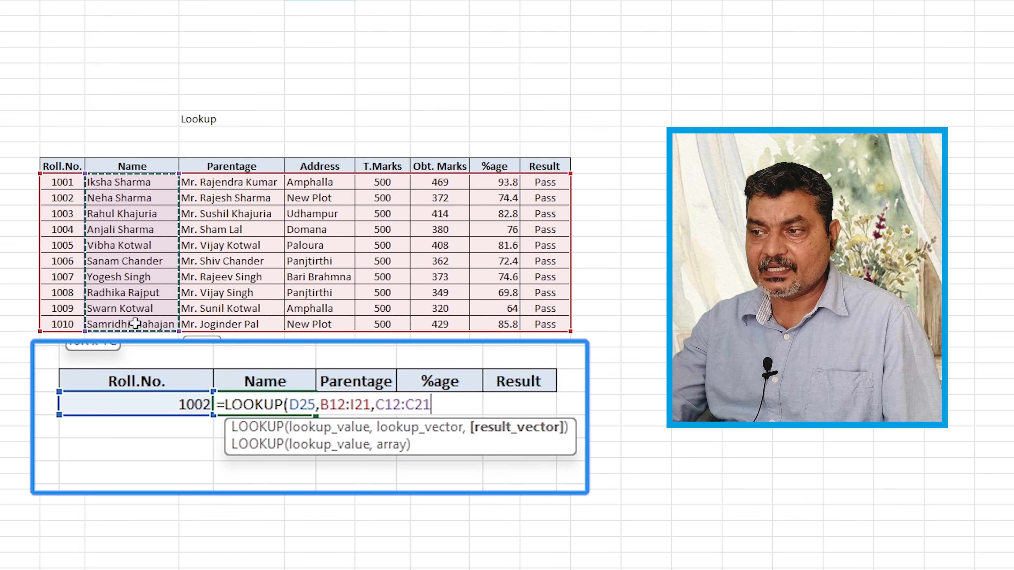
{"action": "type", "text": ")"}
{"action": "key", "text": "Return"}
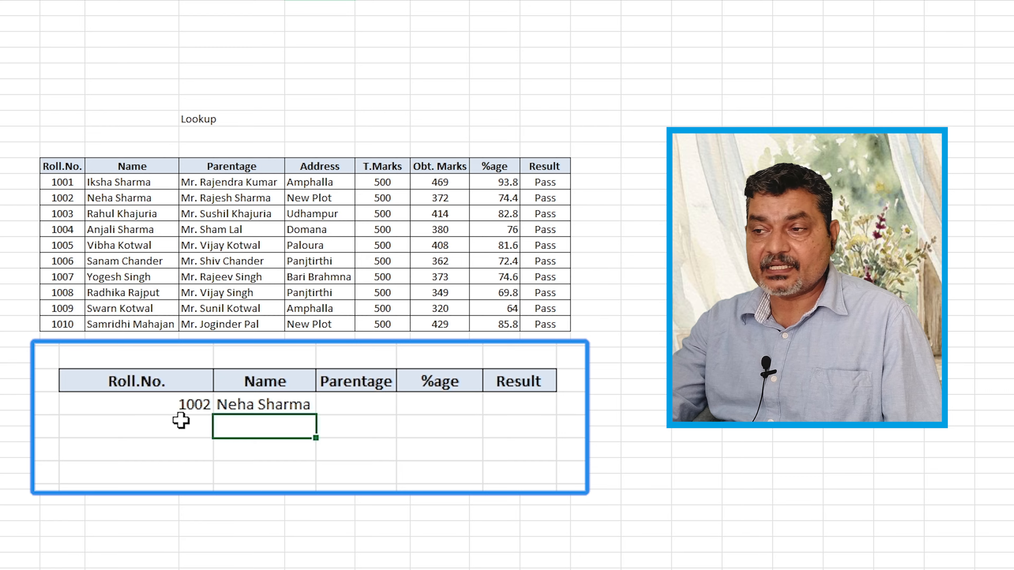
{"action": "left_click", "coordinate": [174, 405]}
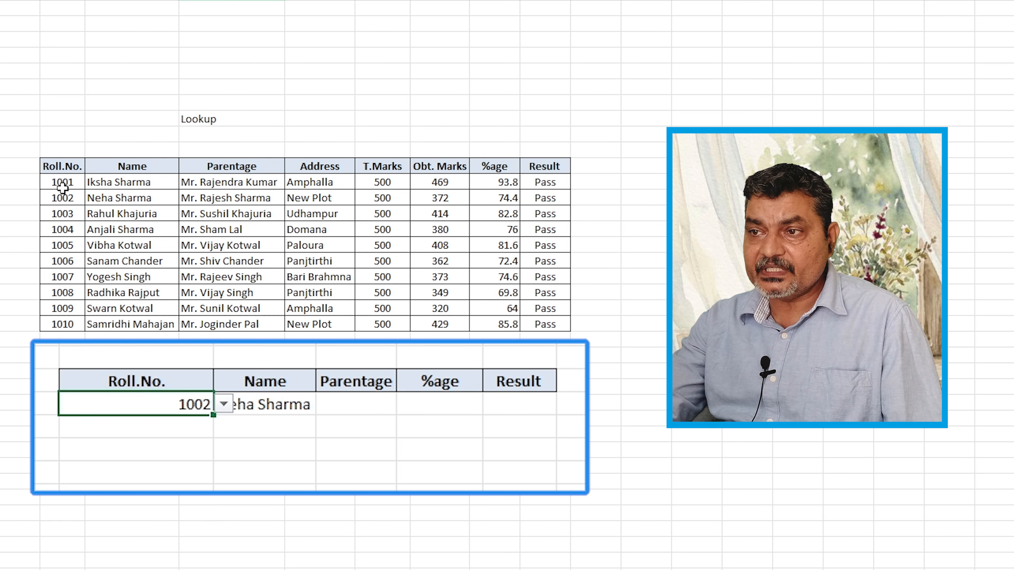
{"action": "left_click_drag", "start_coordinate": [63, 181], "coordinate": [556, 320]}
{"action": "left_click", "coordinate": [172, 469]}
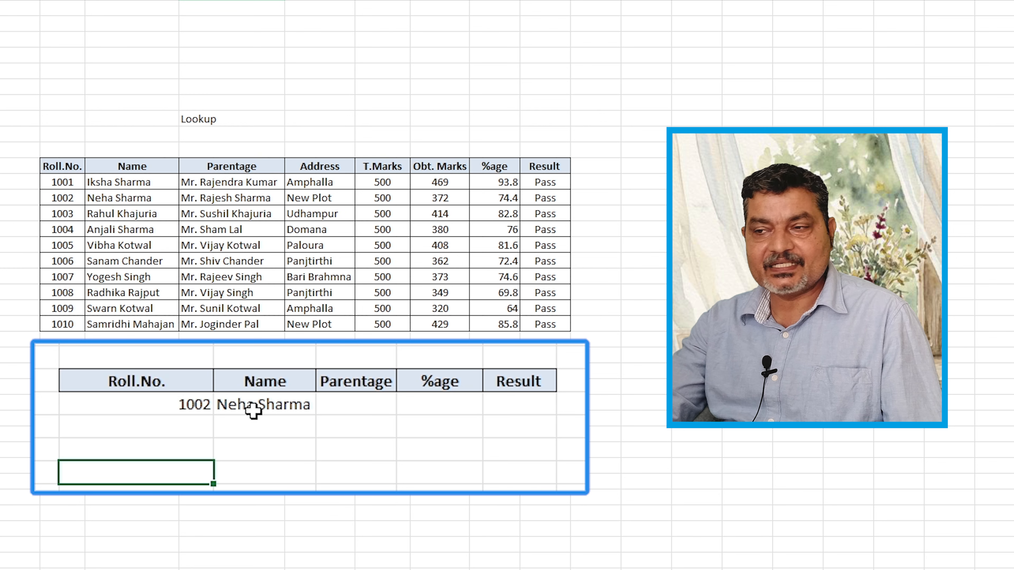
{"action": "left_click", "coordinate": [132, 404]}
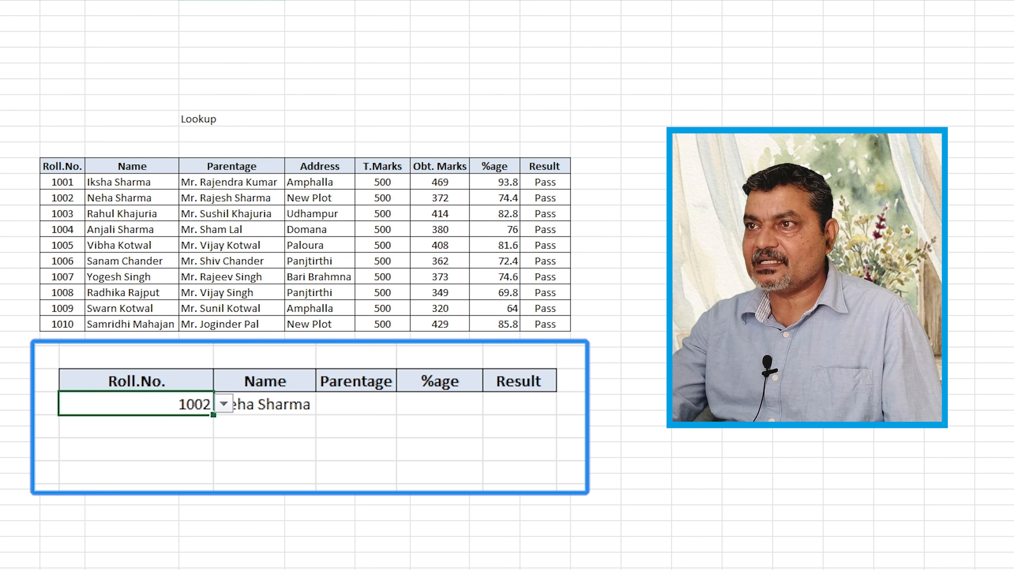
Center the roll number in cell D25 of the lookup row.
{"action": "left_click", "coordinate": [235, 466]}
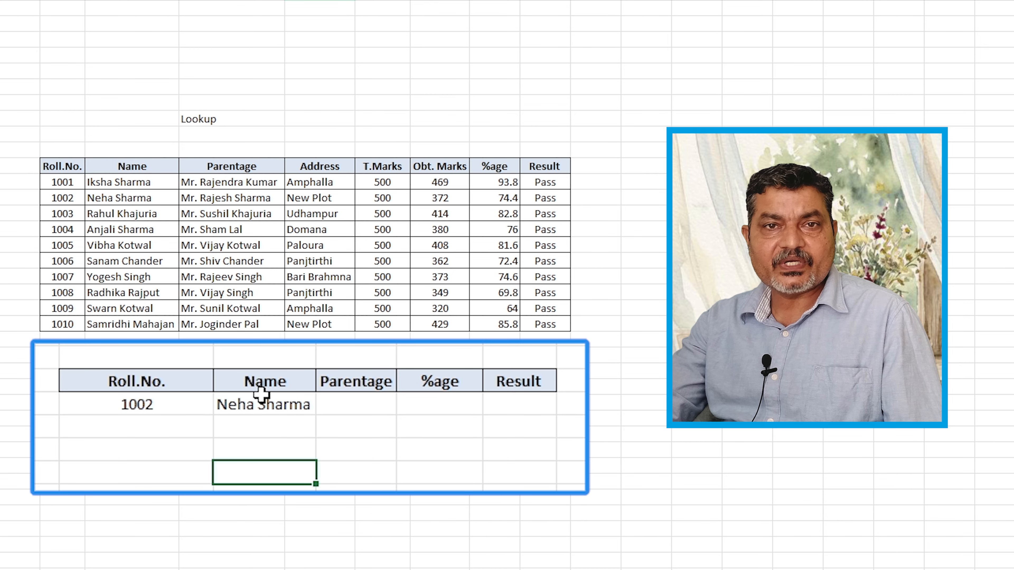
{"action": "left_click", "coordinate": [160, 464]}
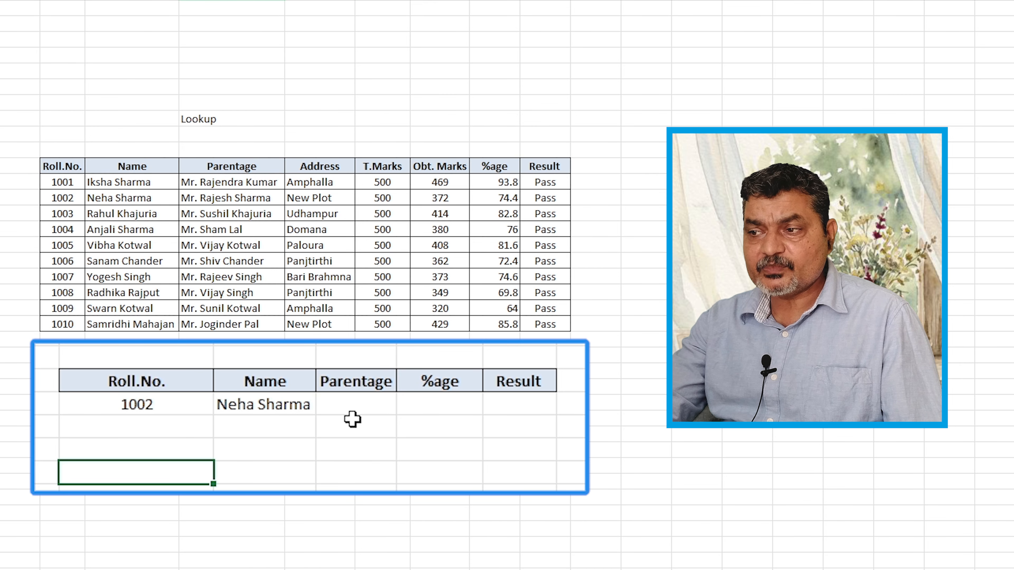
Enter =LOOKUP(D25,B12:I21,D12:D21) below the lower Parentage header and autofit that column's width.
{"action": "left_click", "coordinate": [367, 405]}
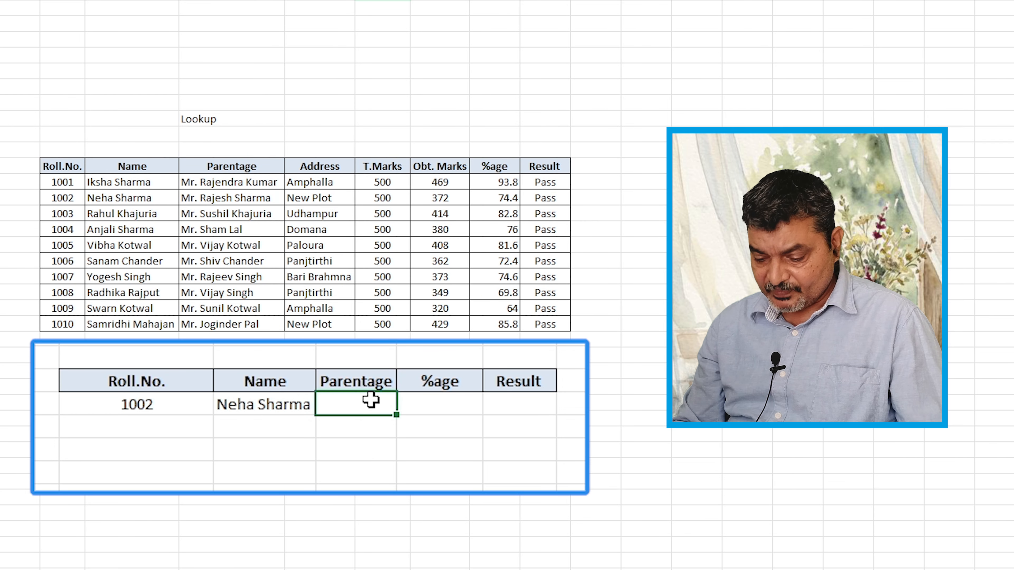
{"action": "type", "text": "=look"}
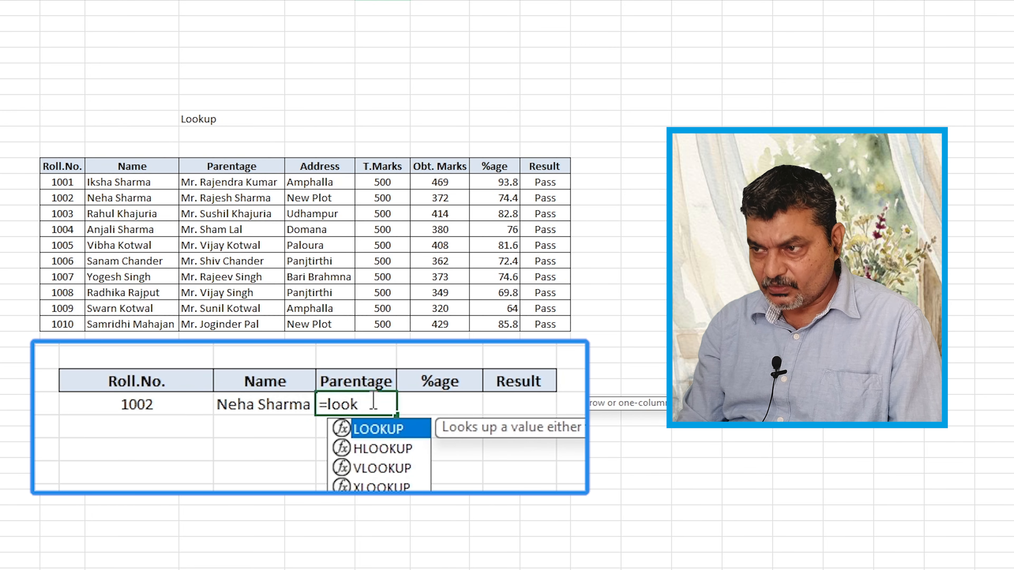
{"action": "key", "text": "Tab"}
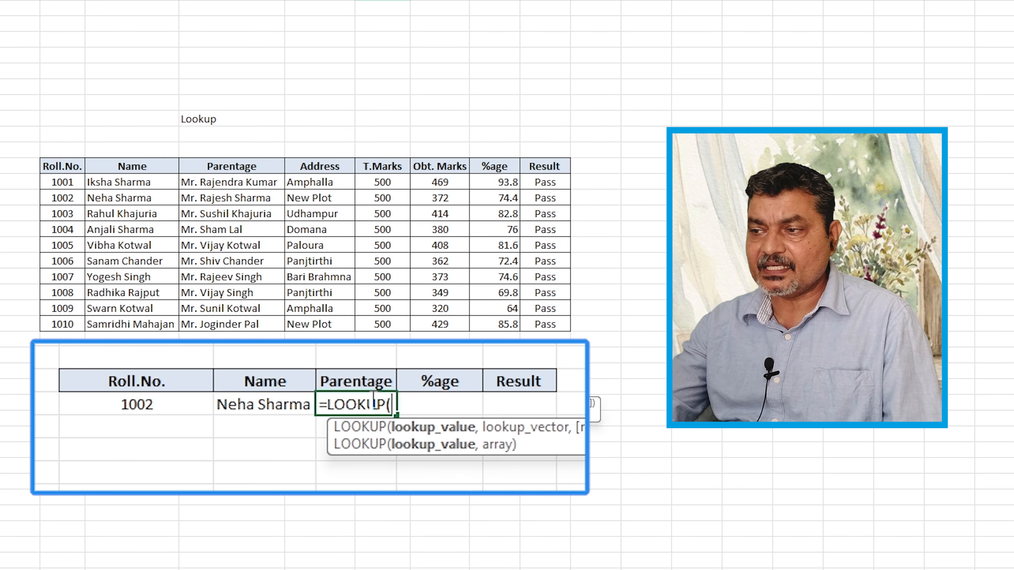
{"action": "left_click", "coordinate": [158, 407]}
{"action": "type", "text": ","}
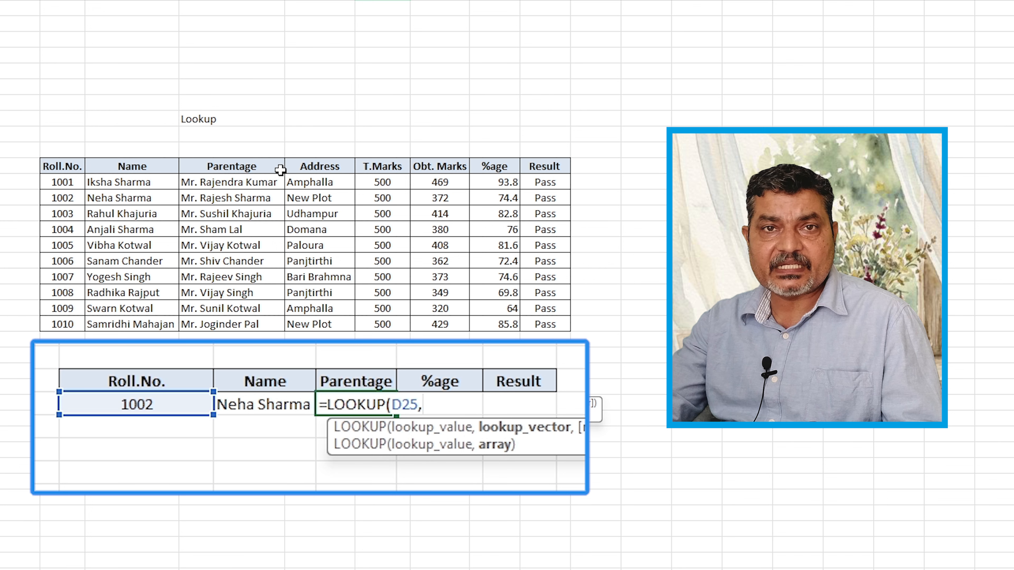
{"action": "left_click_drag", "start_coordinate": [62, 183], "coordinate": [533, 321]}
{"action": "type", "text": ","}
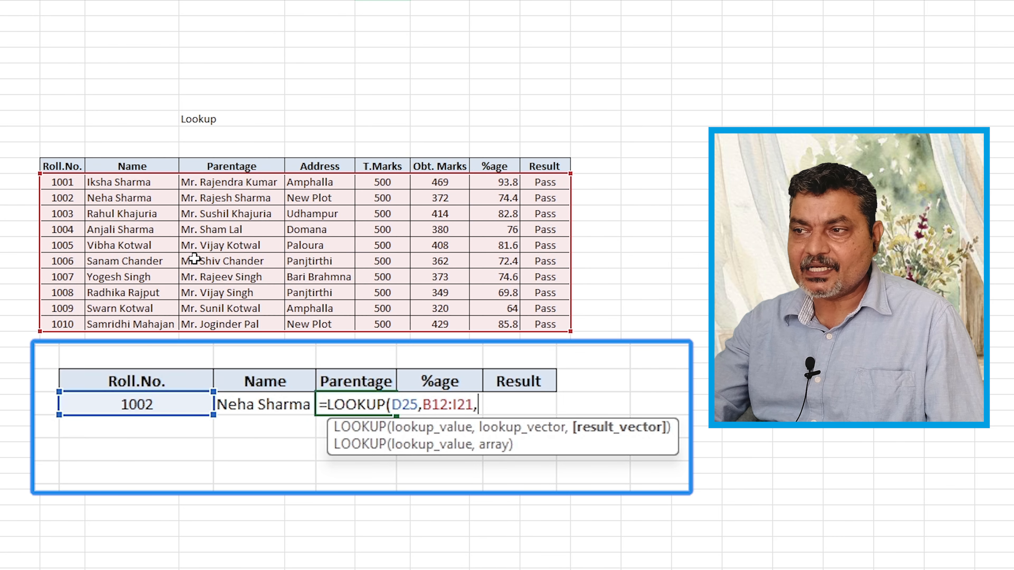
{"action": "left_click", "coordinate": [235, 180]}
{"action": "left_click_drag", "start_coordinate": [235, 180], "coordinate": [229, 324]}
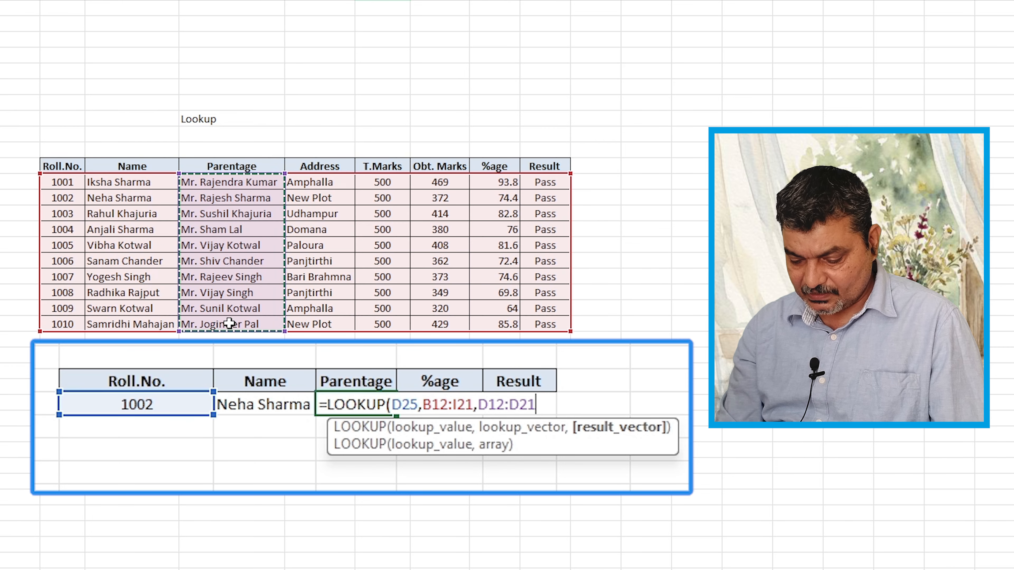
{"action": "type", "text": ")"}
{"action": "key", "text": "Return"}
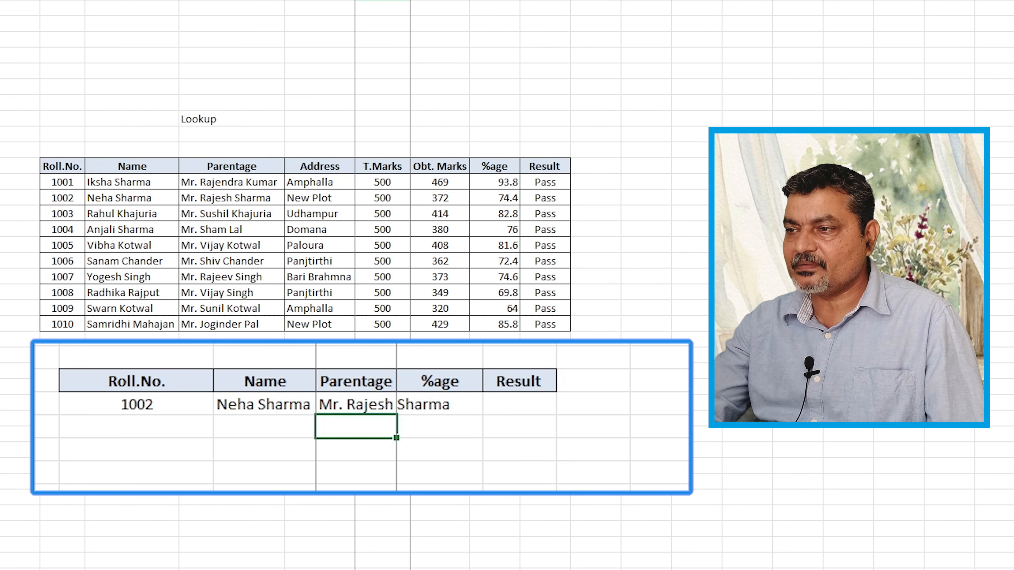
{"action": "double_click", "coordinate": [410, 1]}
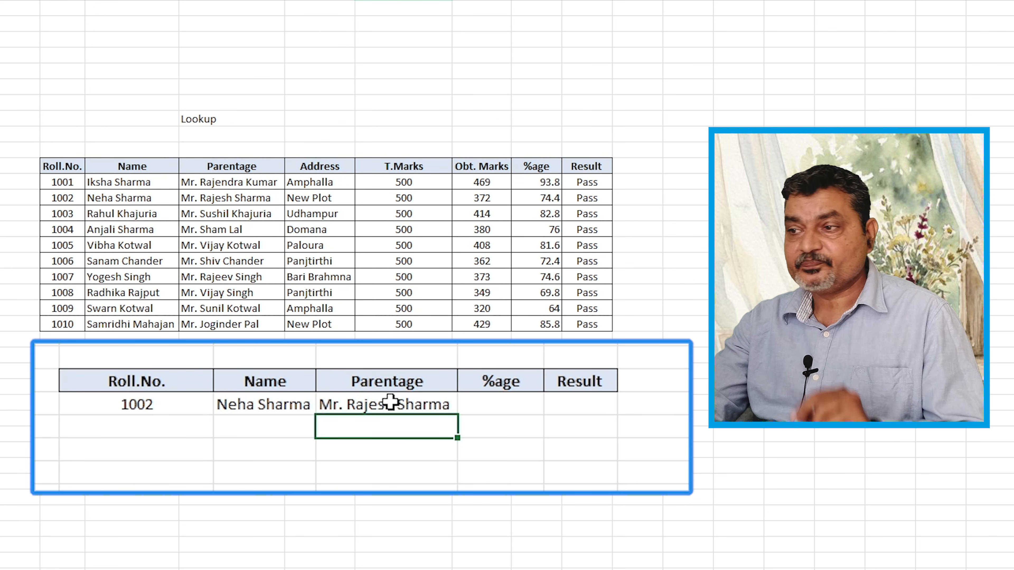
Enter the formula =LOOKUP(D25,B12:I21,H12:H21) in the cell below the lower %age header.
{"action": "left_click", "coordinate": [515, 405]}
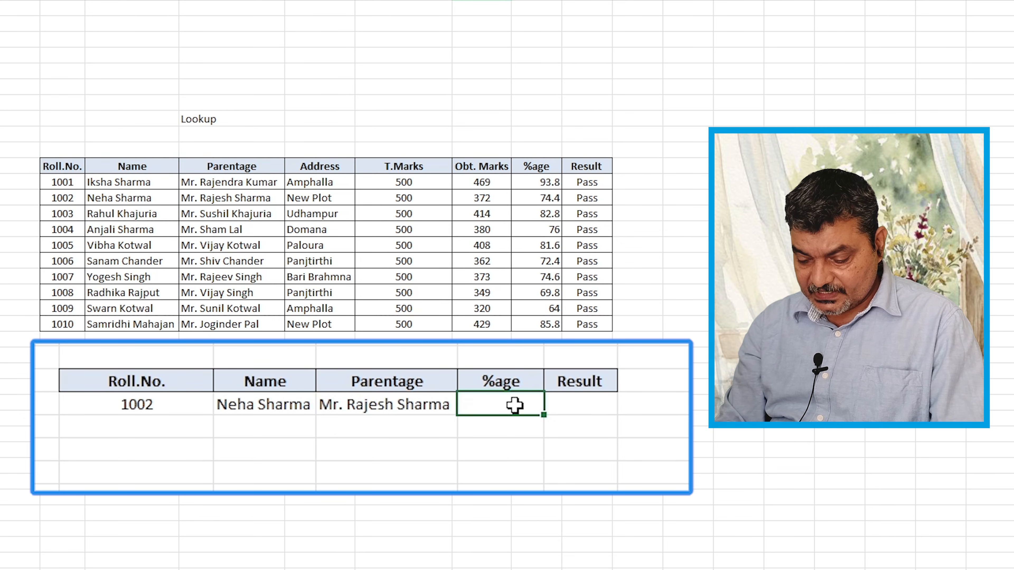
{"action": "type", "text": "=lo"}
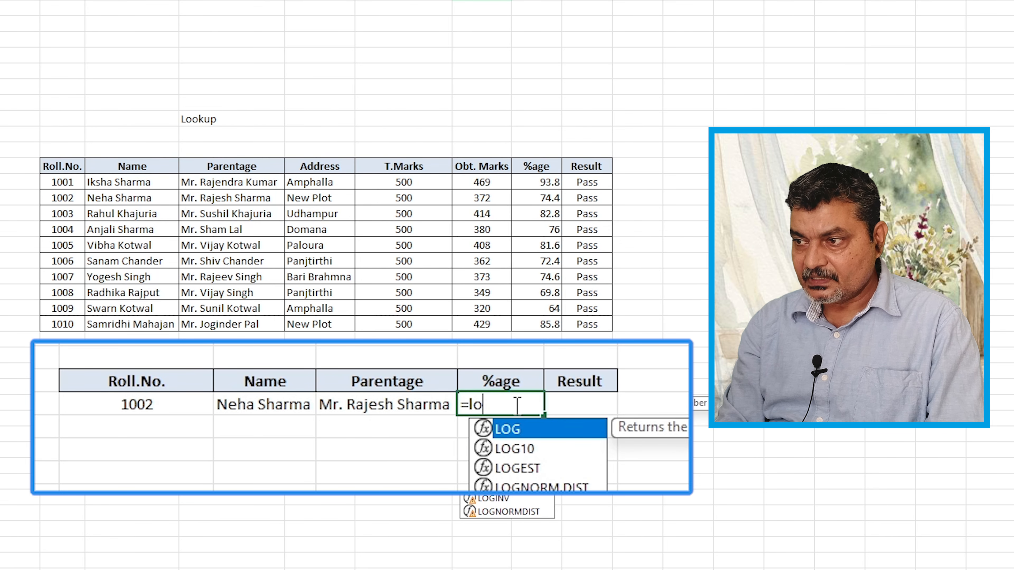
{"action": "type", "text": "ok"}
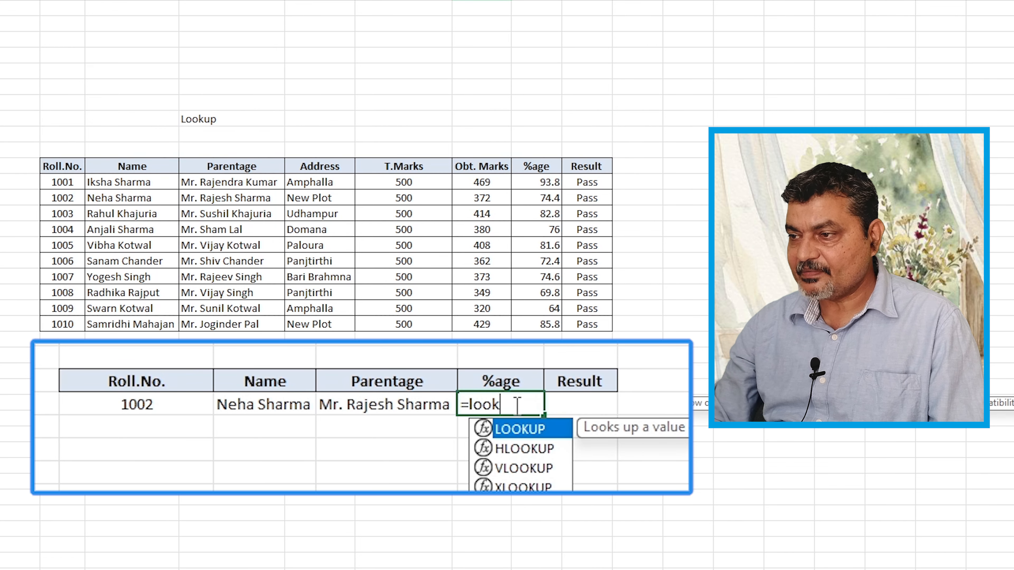
{"action": "key", "text": "Tab"}
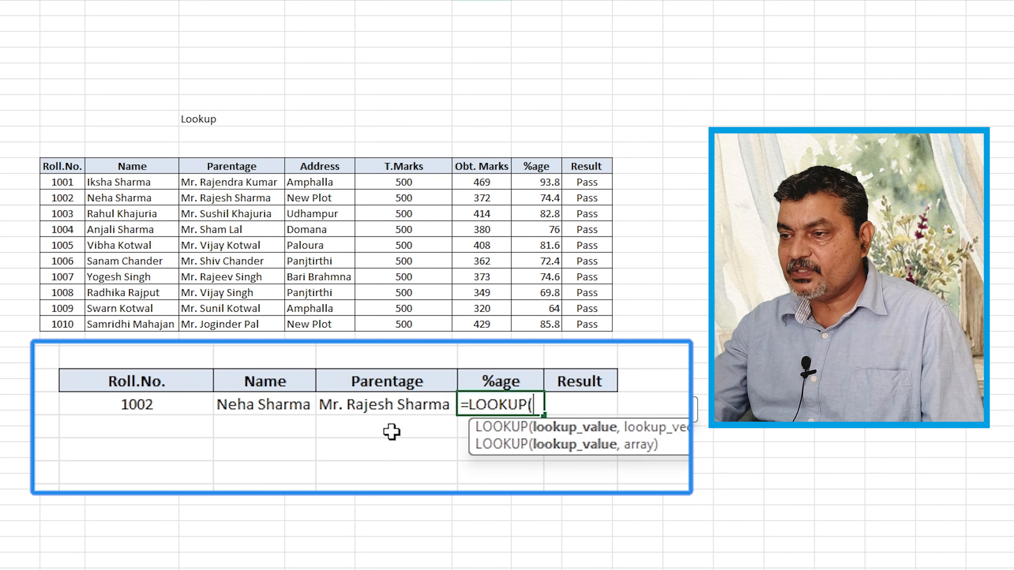
{"action": "left_click", "coordinate": [128, 405]}
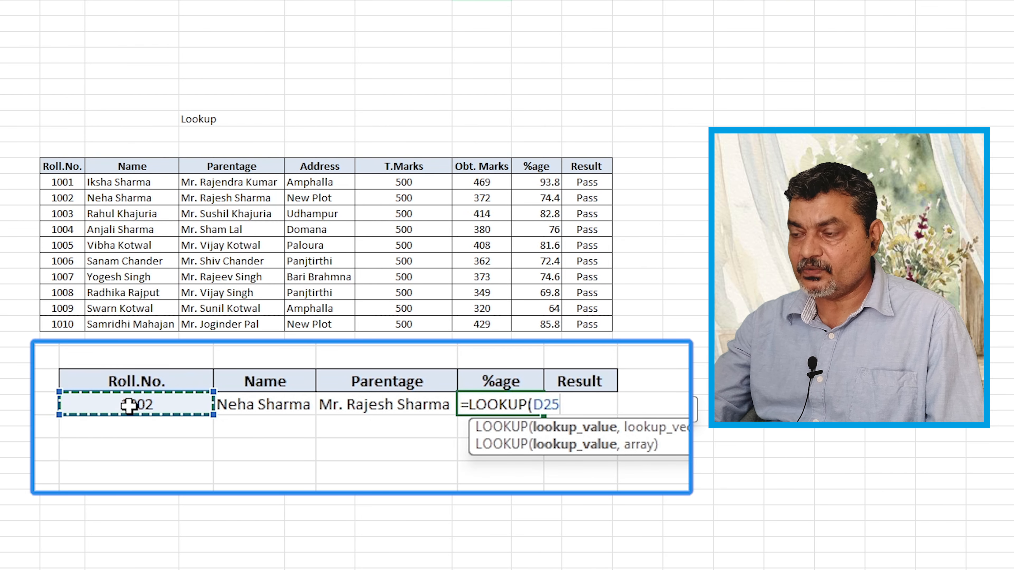
{"action": "type", "text": ","}
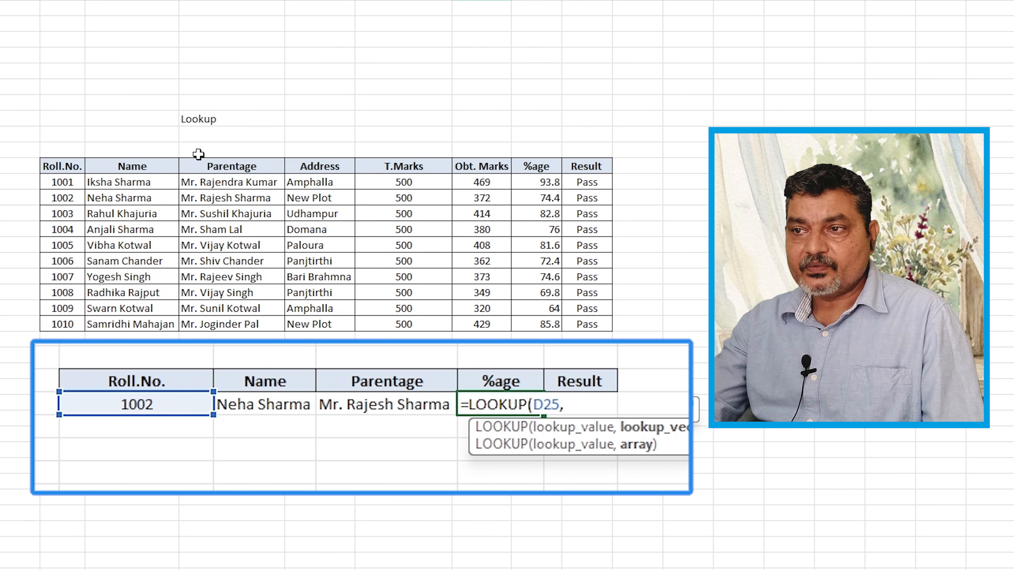
{"action": "left_click_drag", "start_coordinate": [56, 183], "coordinate": [576, 322]}
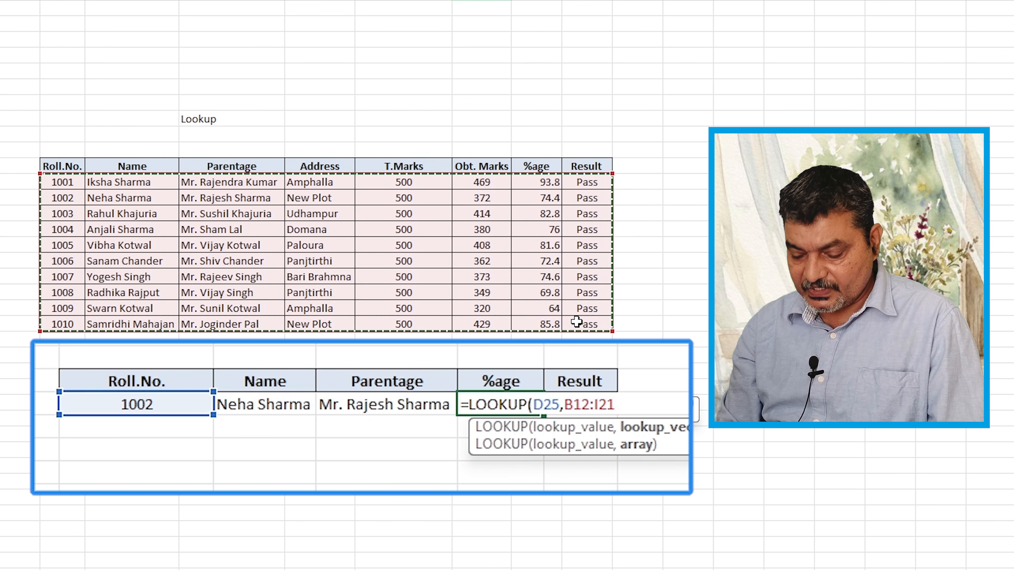
{"action": "type", "text": ","}
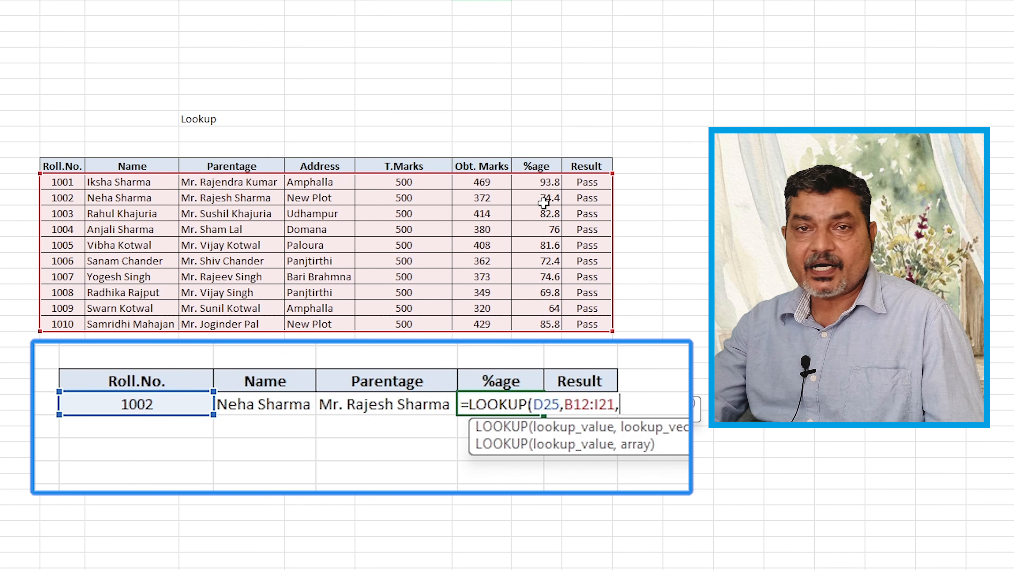
{"action": "left_click_drag", "start_coordinate": [541, 183], "coordinate": [547, 317]}
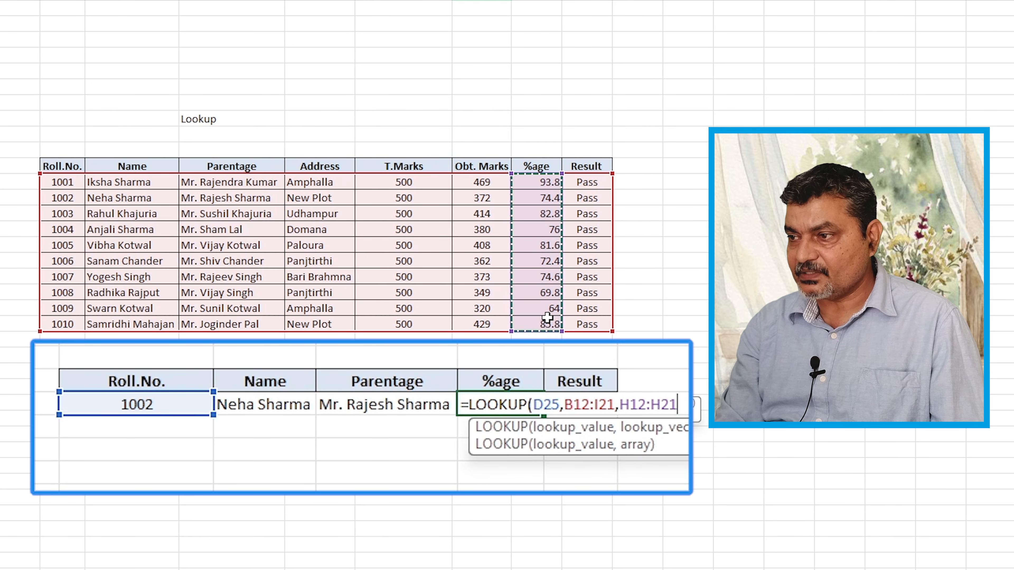
{"action": "key", "text": "Return"}
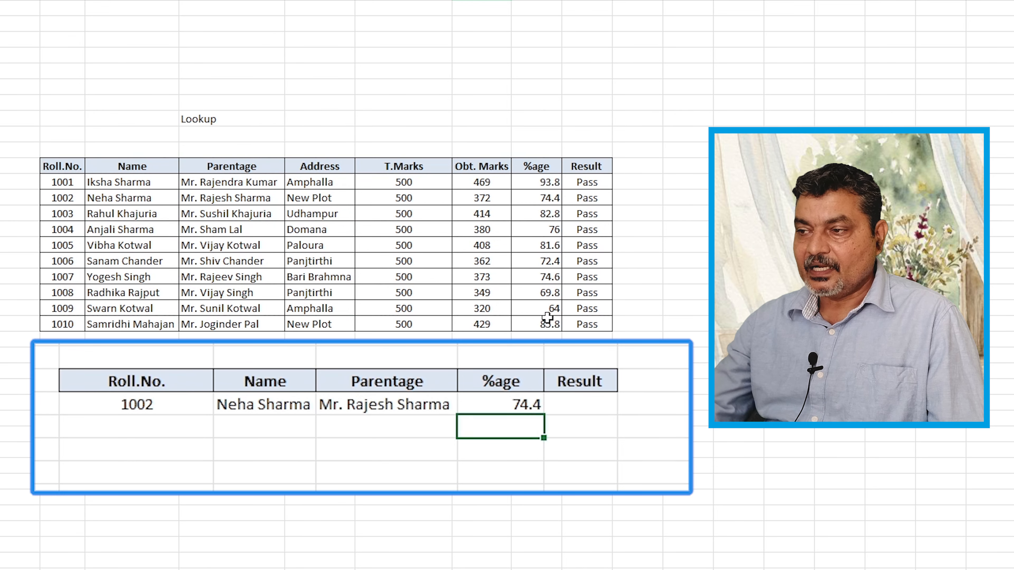
Center the contents of the two cells below the lower %age and Result headers.
{"action": "left_click_drag", "start_coordinate": [499, 407], "coordinate": [584, 405]}
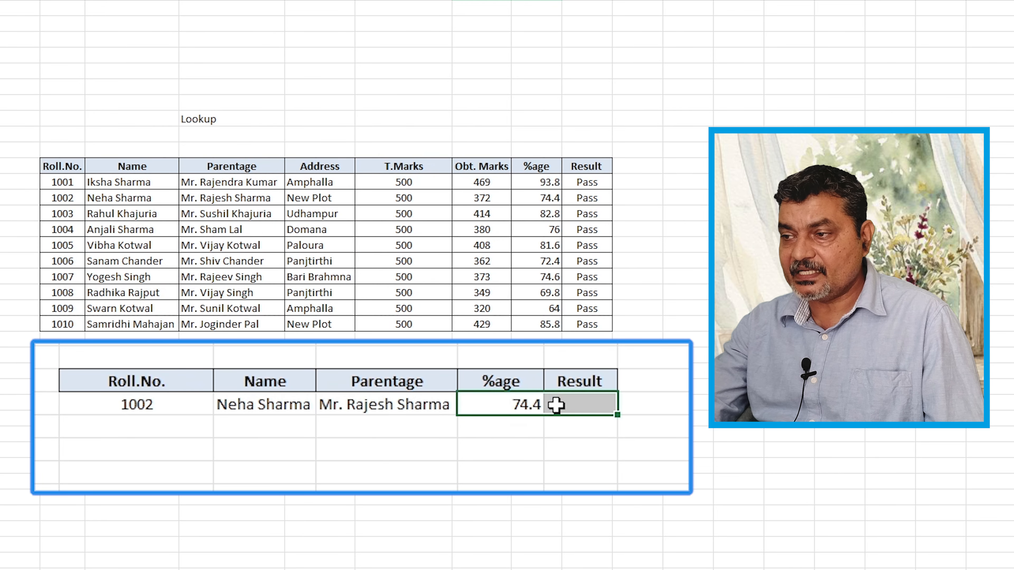
{"action": "left_click", "coordinate": [383, 1]}
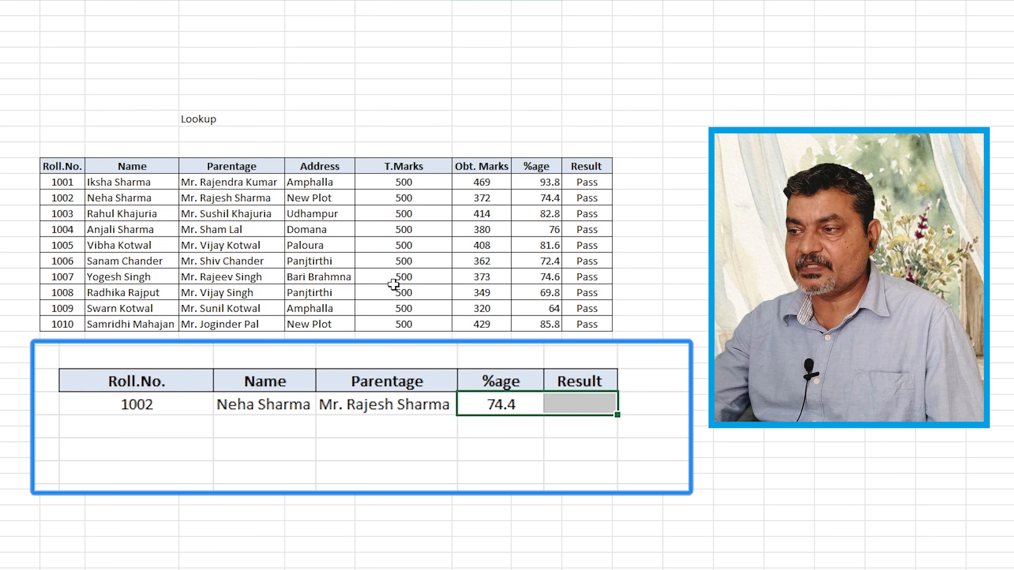
{"action": "left_click", "coordinate": [400, 467]}
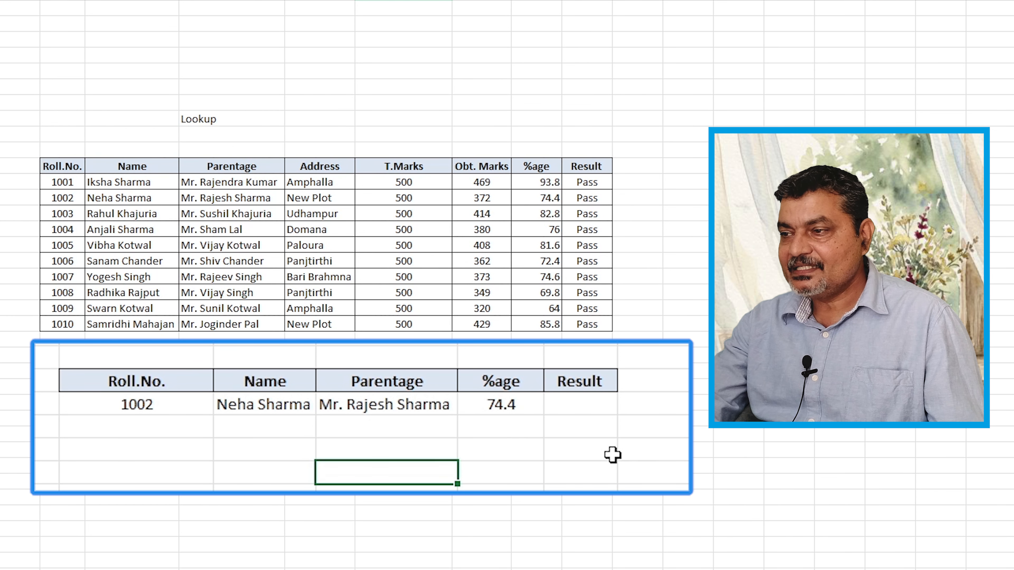
Enter the formula =LOOKUP(D25,B12:I21,I12:I21) in the cell below the lower Result header.
{"action": "left_click", "coordinate": [591, 404]}
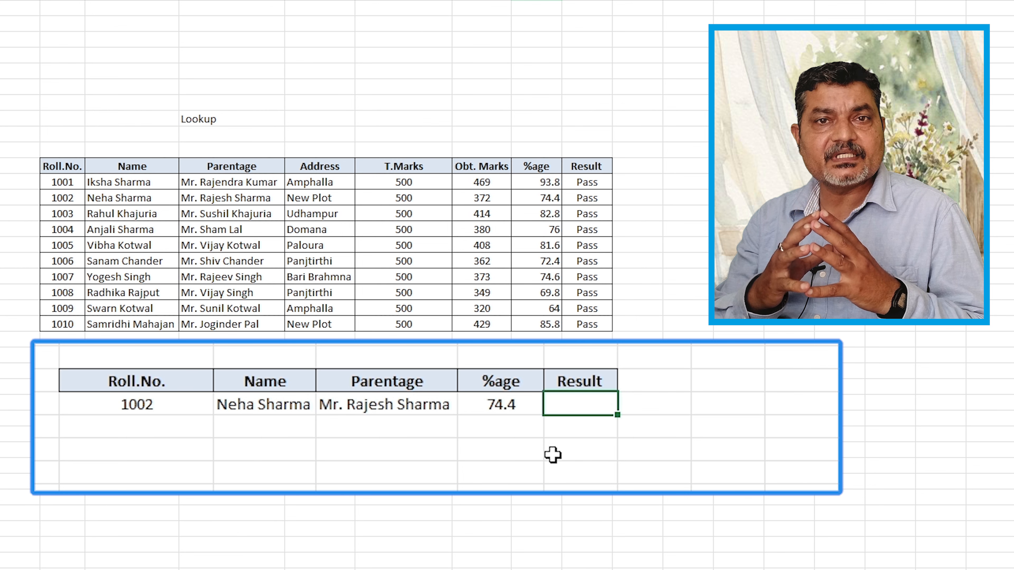
{"action": "type", "text": "="}
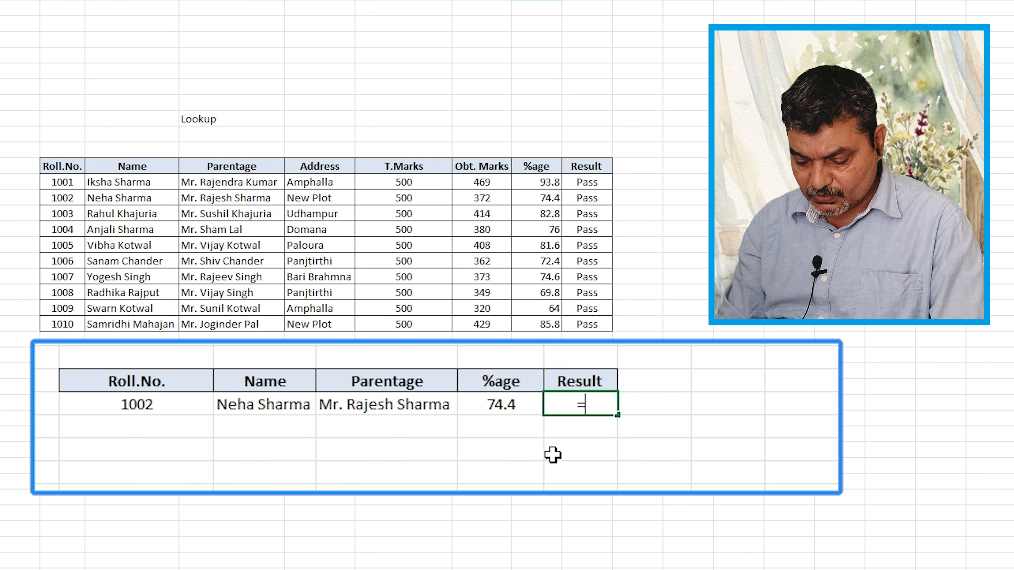
{"action": "type", "text": "look"}
{"action": "key", "text": "Tab"}
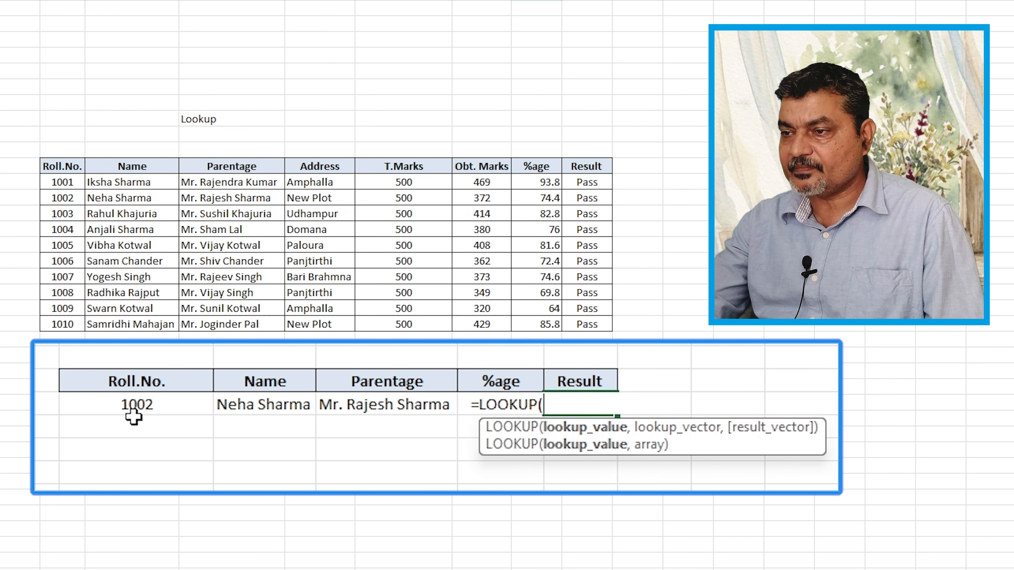
{"action": "left_click", "coordinate": [132, 404]}
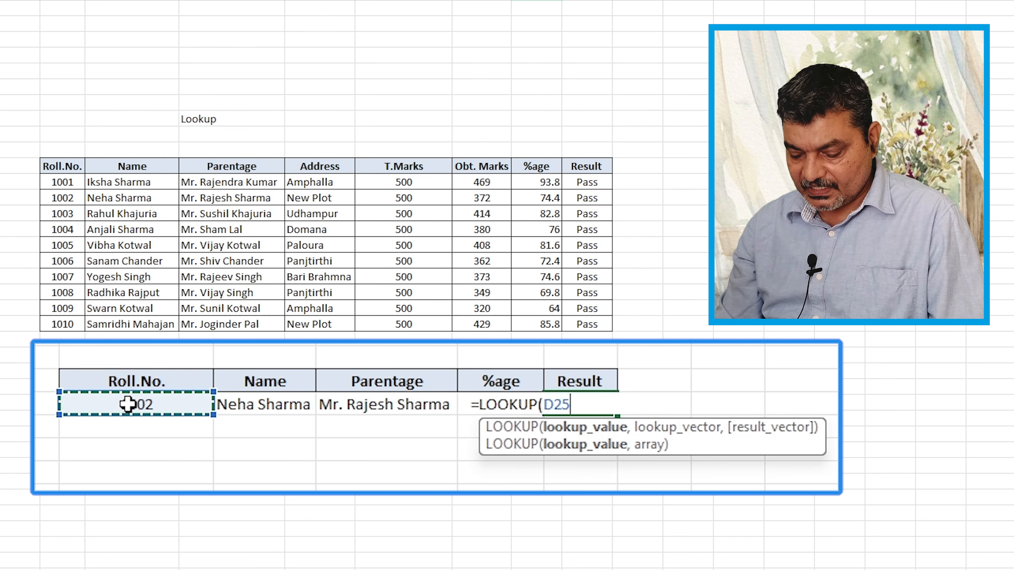
{"action": "type", "text": ","}
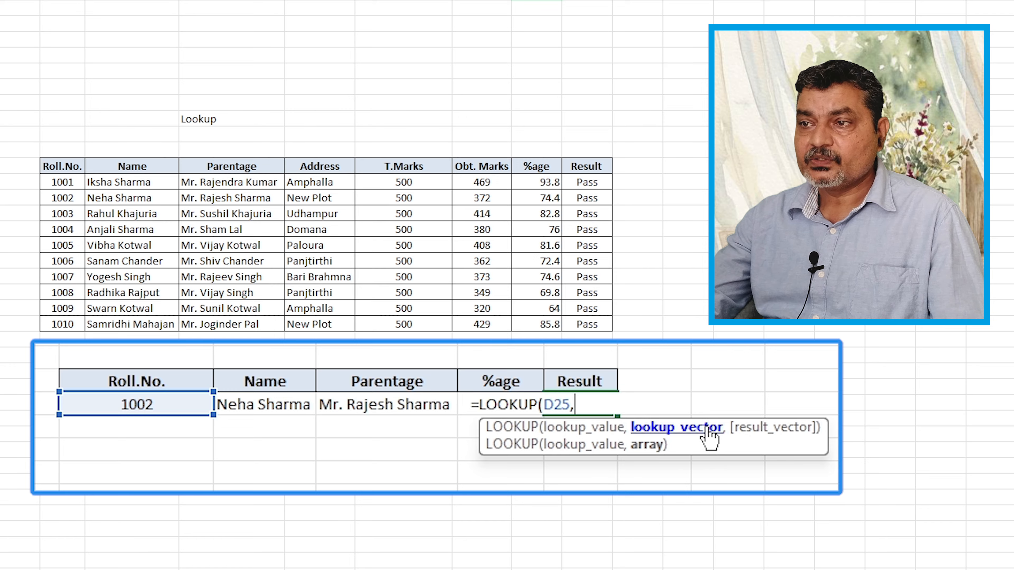
{"action": "left_click_drag", "start_coordinate": [56, 182], "coordinate": [586, 327]}
{"action": "type", "text": ","}
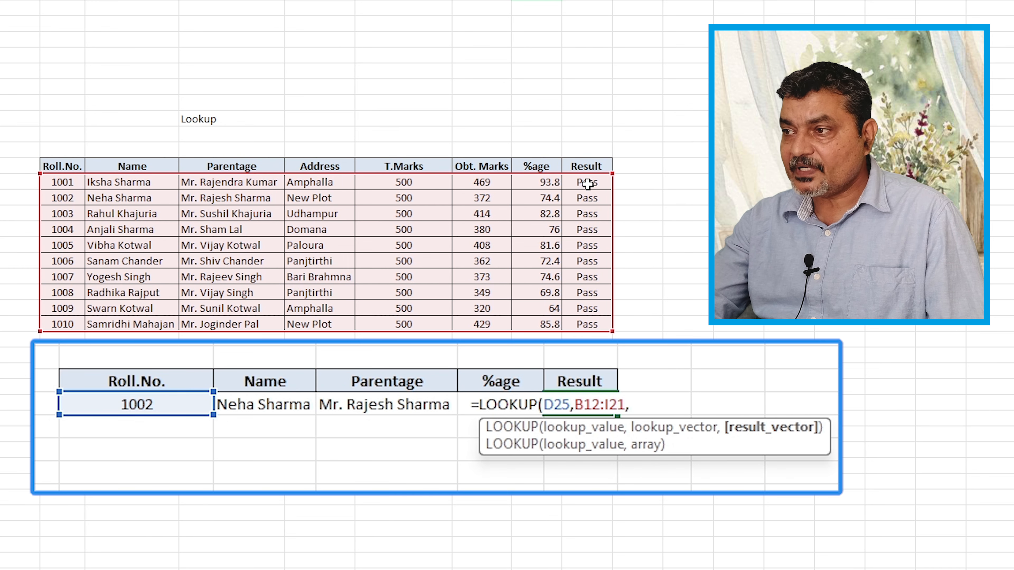
{"action": "left_click_drag", "start_coordinate": [582, 181], "coordinate": [571, 322]}
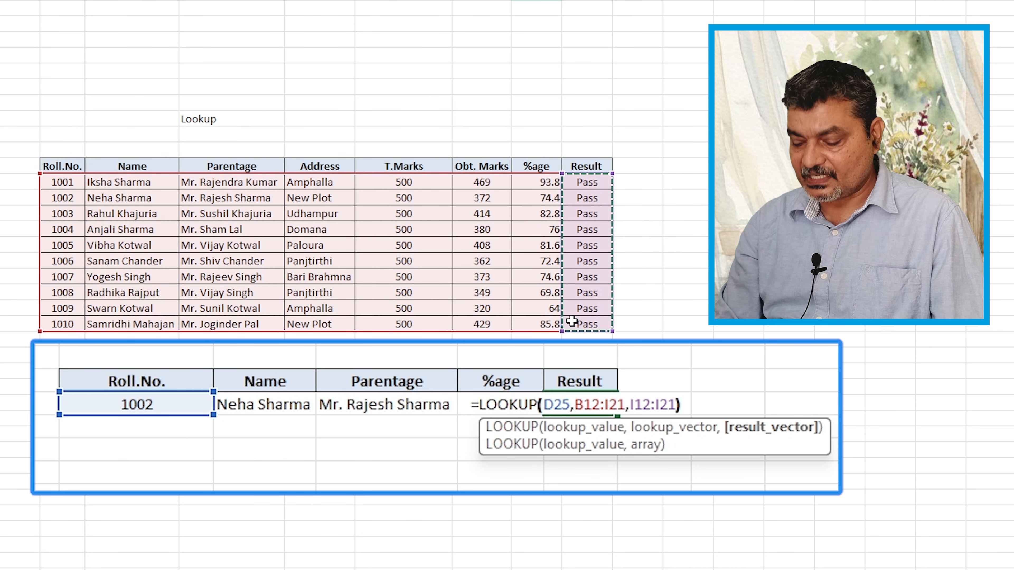
{"action": "type", "text": ")"}
{"action": "key", "text": "Return"}
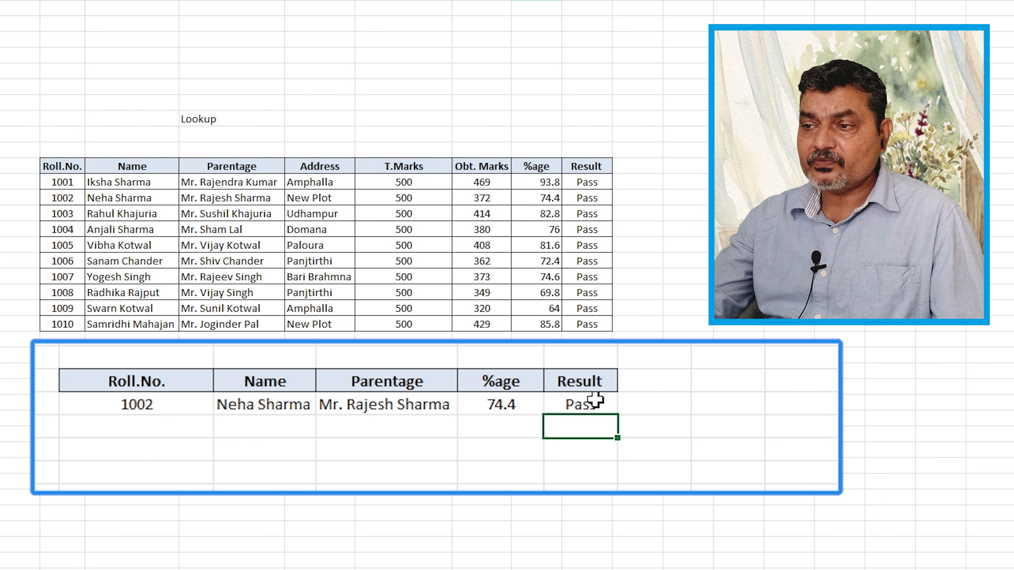
Choose roll number 1004 from the validation list in D25 to test the lookup row.
{"action": "left_click", "coordinate": [146, 405]}
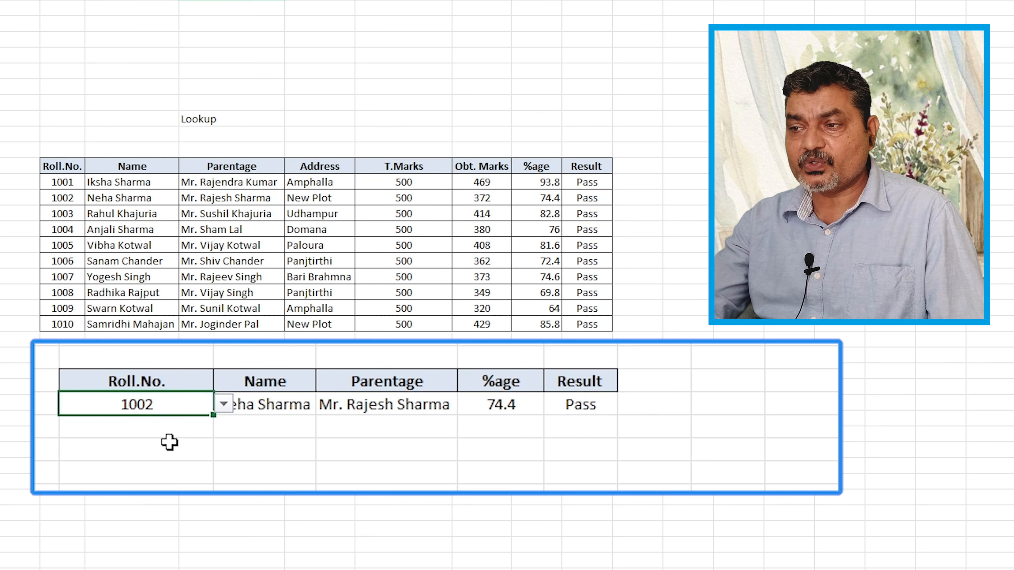
{"action": "left_click", "coordinate": [224, 405]}
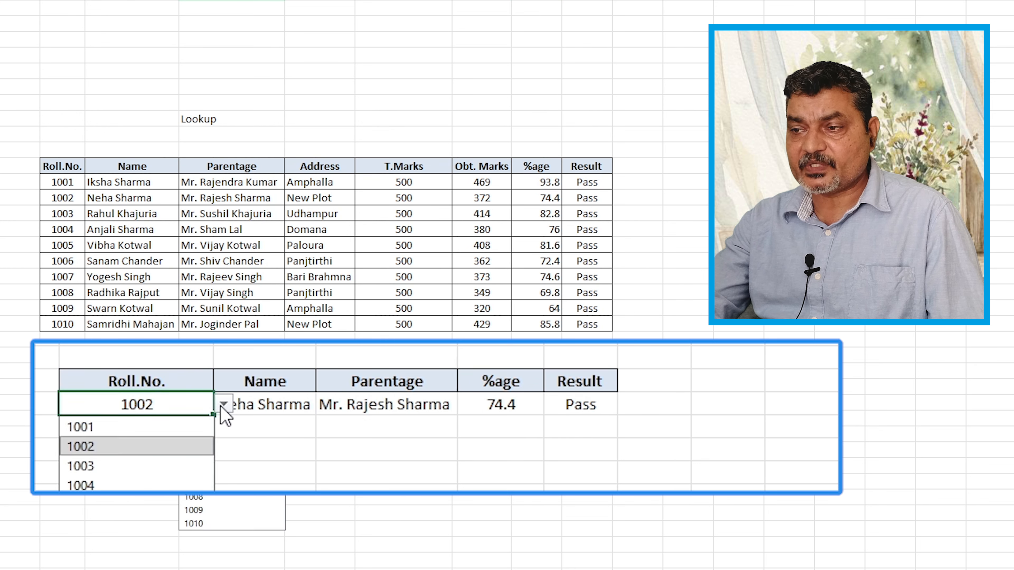
{"action": "left_click", "coordinate": [112, 487]}
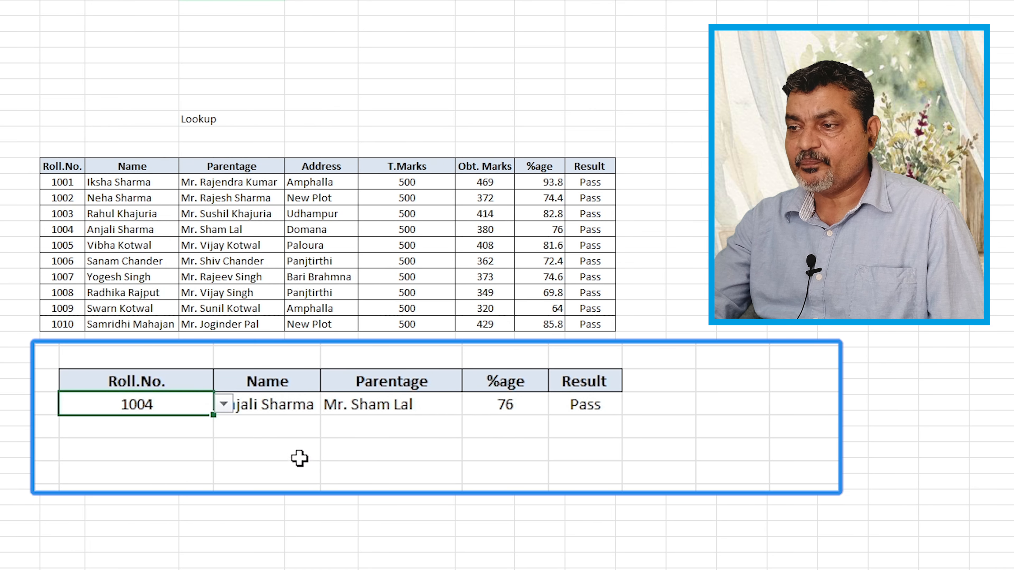
{"action": "left_click", "coordinate": [297, 463]}
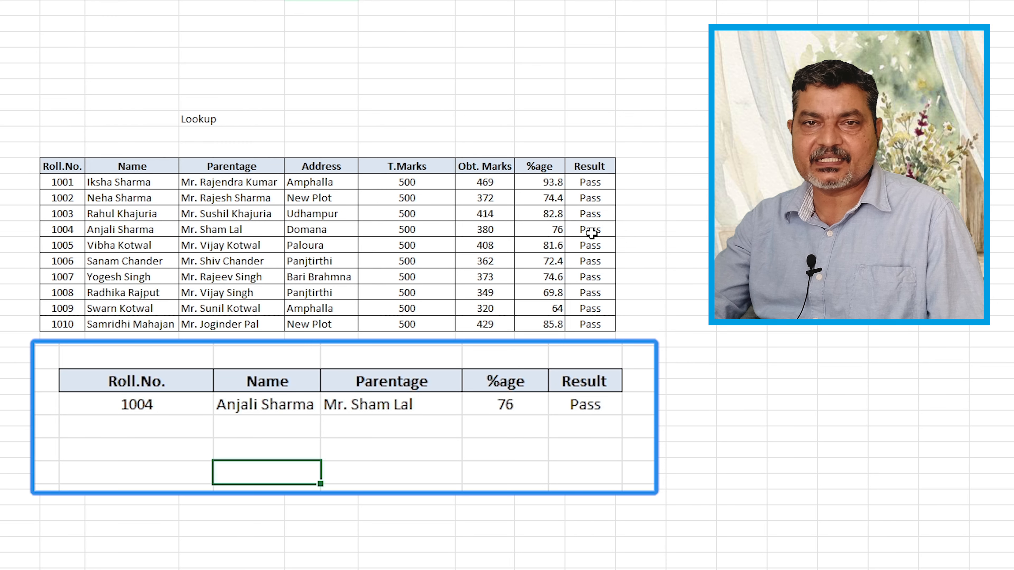
Choose roll number 1001 from the validation list in D25 to test the lookup row again.
{"action": "left_click", "coordinate": [149, 422]}
{"action": "left_click", "coordinate": [164, 406]}
{"action": "left_click", "coordinate": [224, 405]}
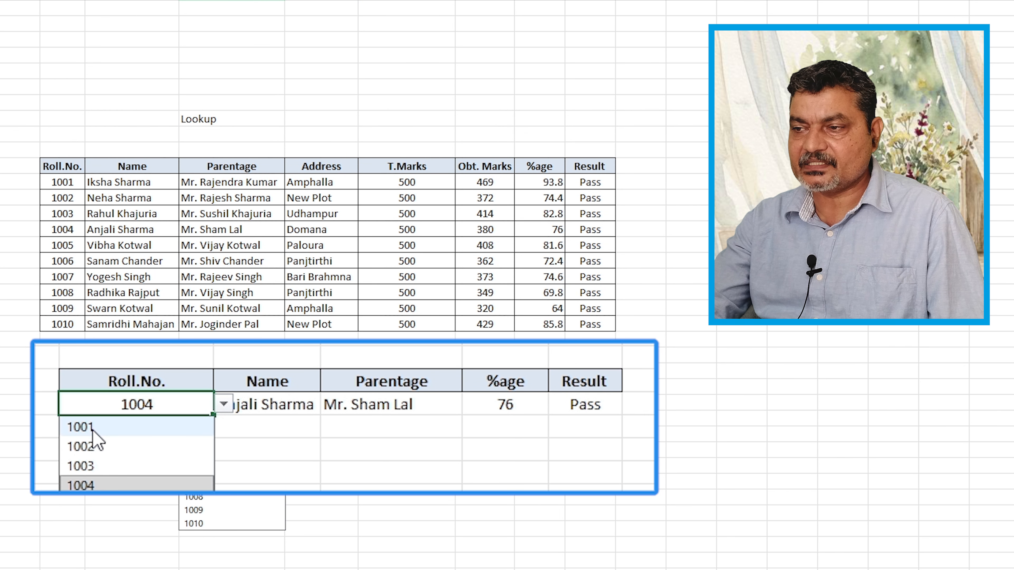
{"action": "left_click", "coordinate": [120, 425]}
{"action": "left_click", "coordinate": [268, 423]}
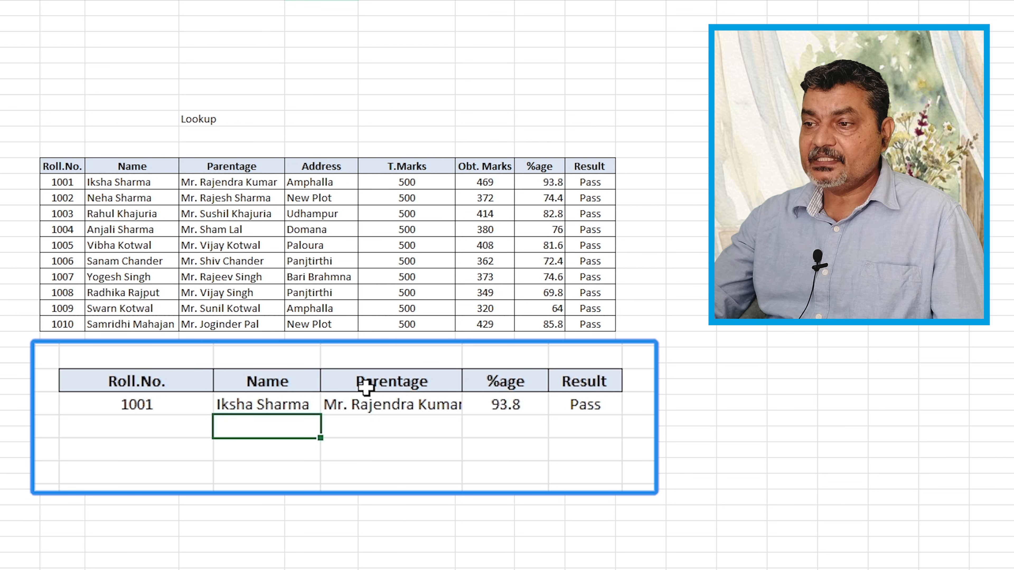
Copy the lower header row from Roll.No. to Result and place the copy in row 27, one blank row below the lookup results.
{"action": "left_click_drag", "start_coordinate": [145, 379], "coordinate": [575, 386]}
{"action": "key", "text": "ctrl+c"}
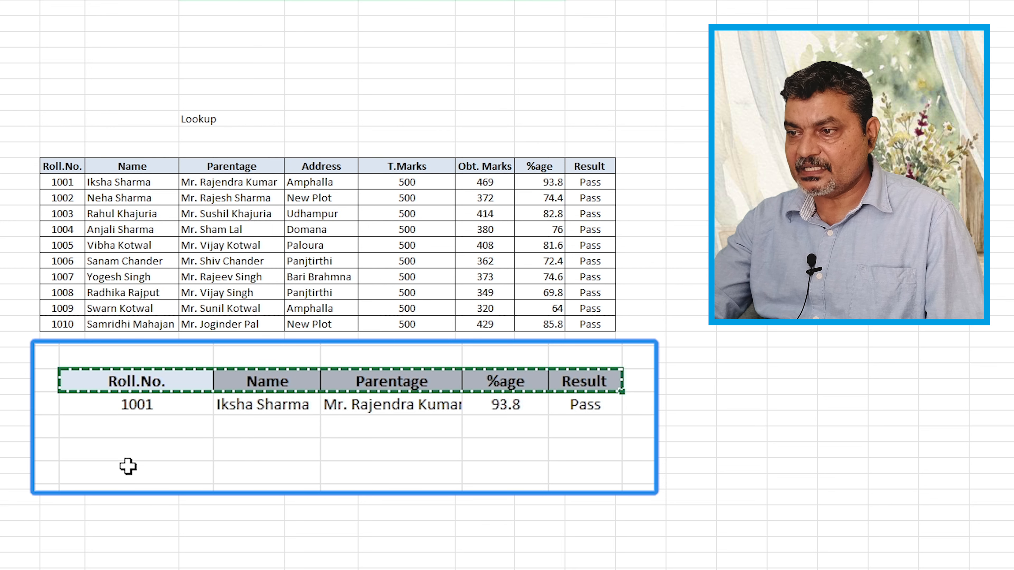
{"action": "left_click", "coordinate": [129, 476]}
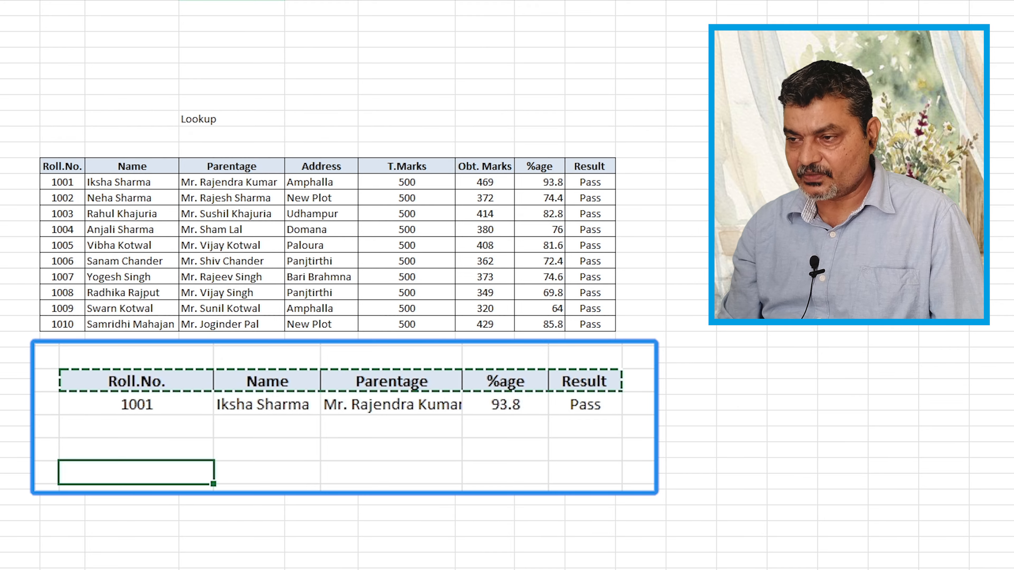
{"action": "key", "text": "Return"}
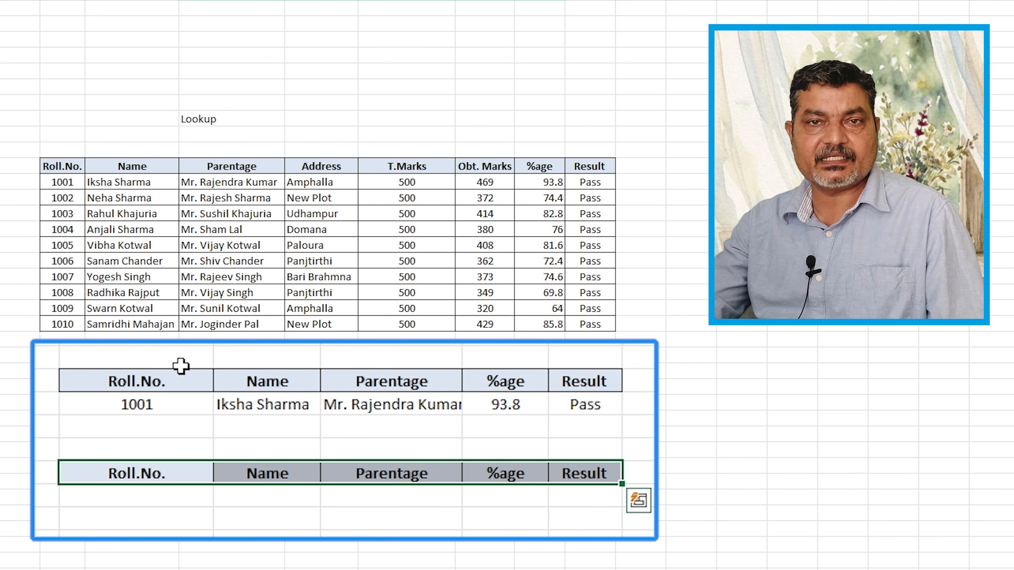
{"action": "left_click_drag", "start_coordinate": [84, 460], "coordinate": [91, 446]}
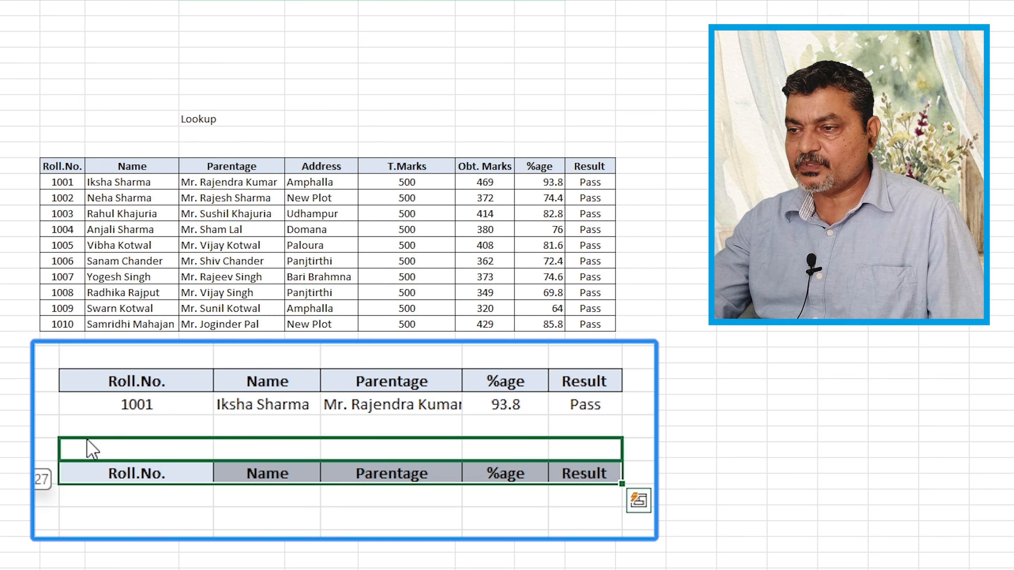
{"action": "left_click", "coordinate": [150, 516]}
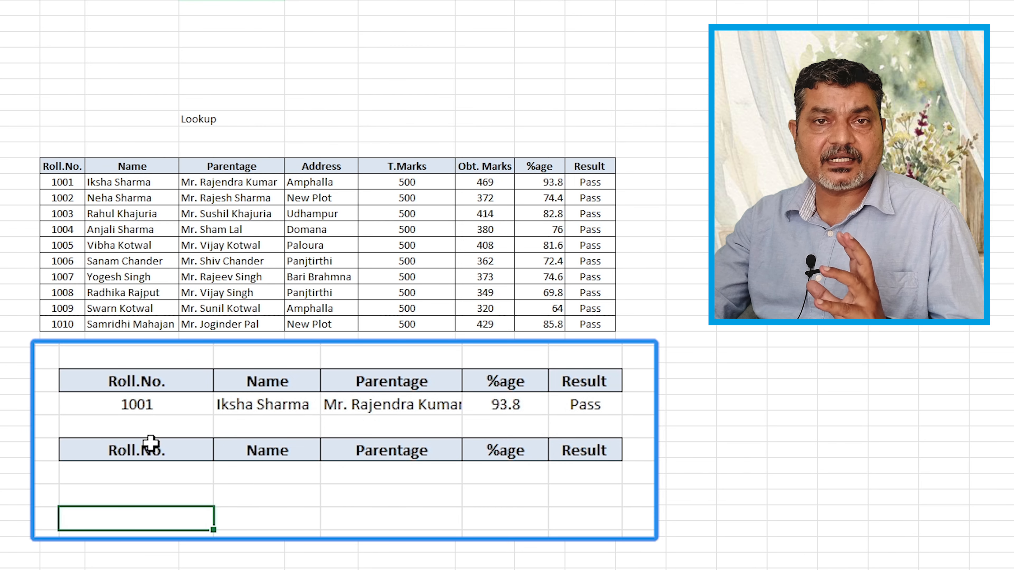
Add a List data validation with source =$B$12:$B$21 to D28 under the copied Roll.No. header and open its list.
{"action": "left_click", "coordinate": [176, 404]}
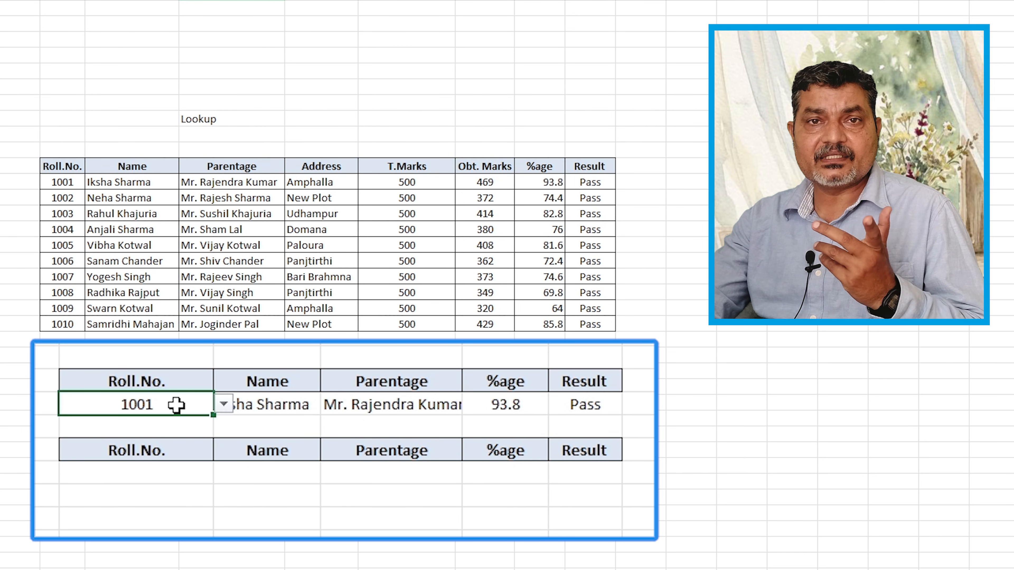
{"action": "left_click", "coordinate": [156, 475]}
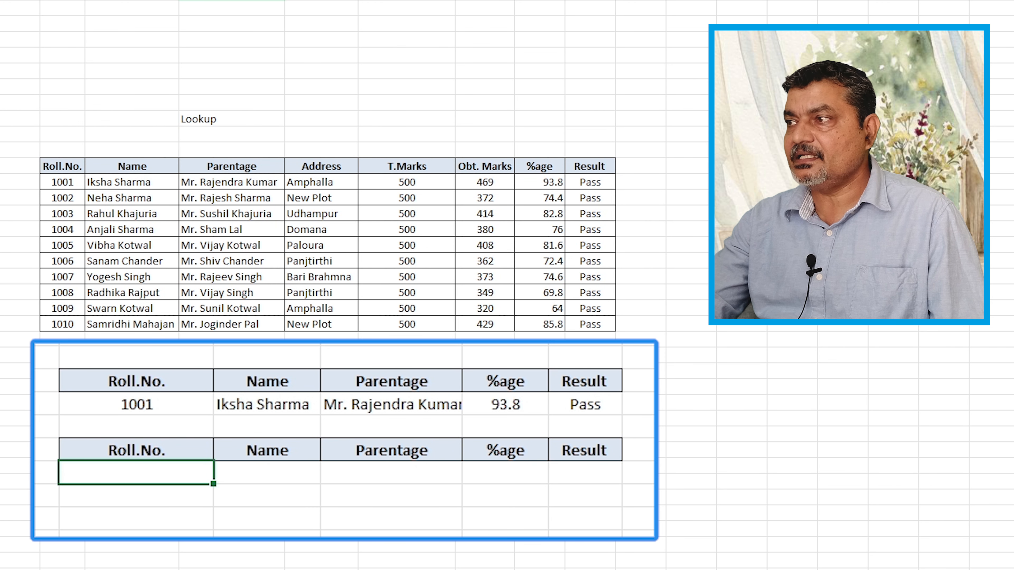
{"action": "left_click", "coordinate": [862, 2]}
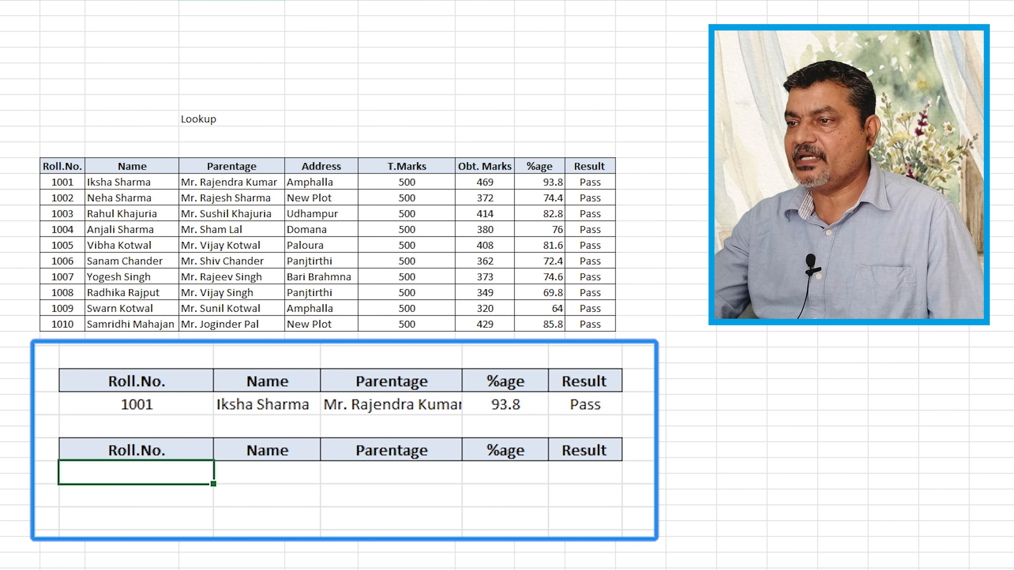
{"action": "left_click", "coordinate": [234, 190]}
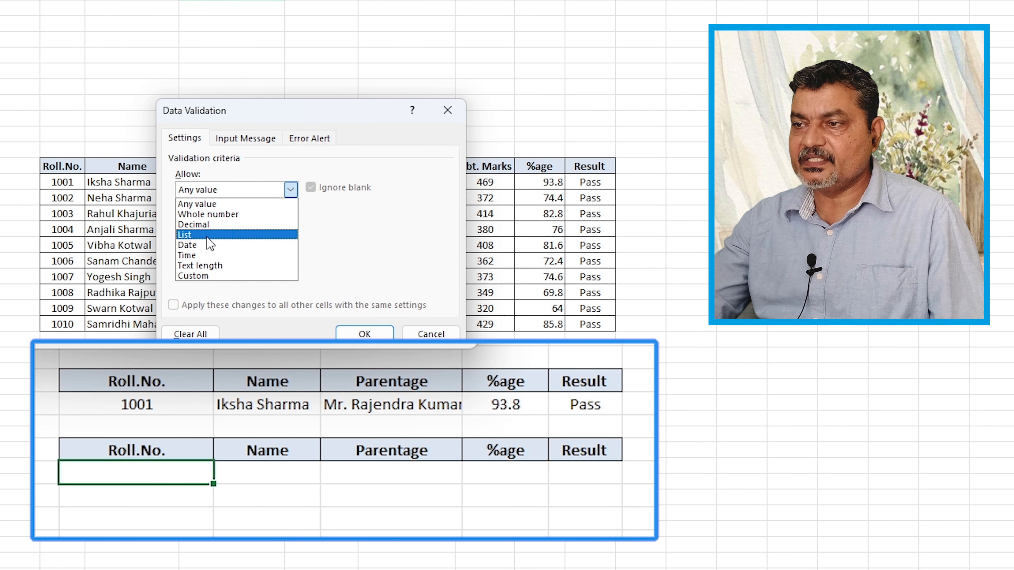
{"action": "left_click", "coordinate": [211, 235]}
{"action": "left_click", "coordinate": [198, 254]}
{"action": "left_click_drag", "start_coordinate": [59, 184], "coordinate": [62, 324]}
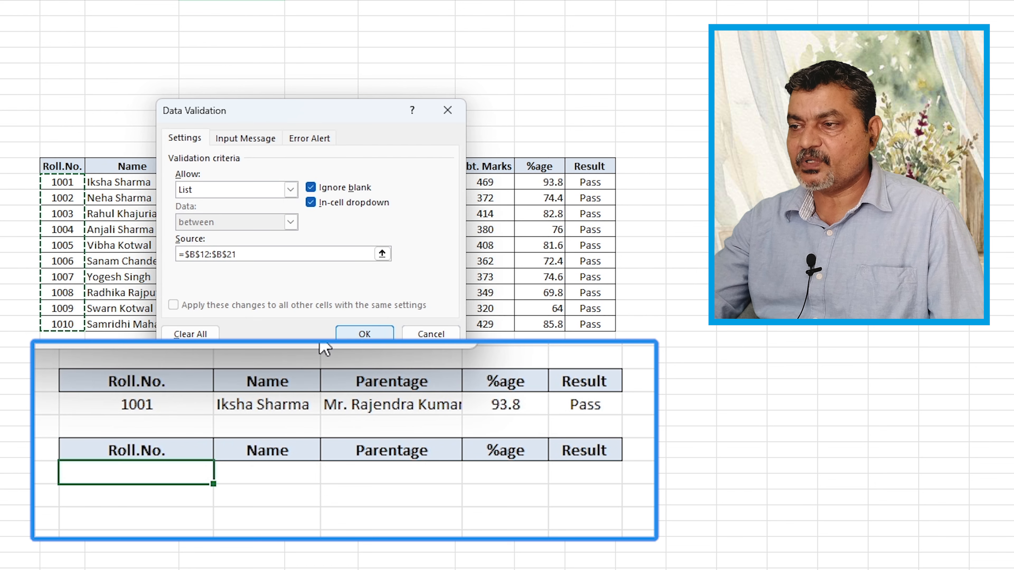
{"action": "left_click", "coordinate": [359, 334]}
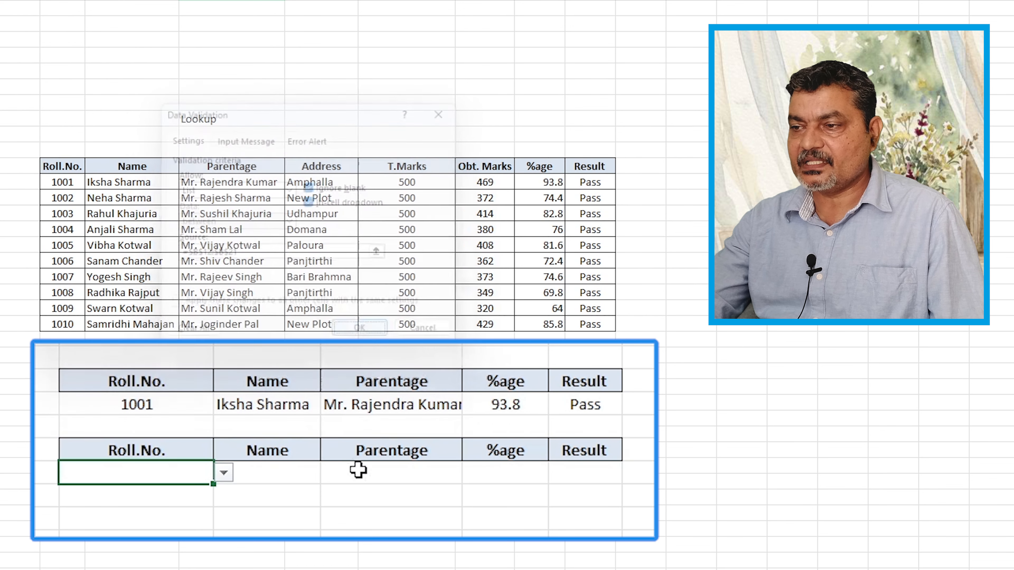
{"action": "left_click", "coordinate": [223, 473]}
Start a LOOKUP formula in the cell below the copied Name header with lookup value D28 and range B12:I21.
{"action": "left_click", "coordinate": [278, 475]}
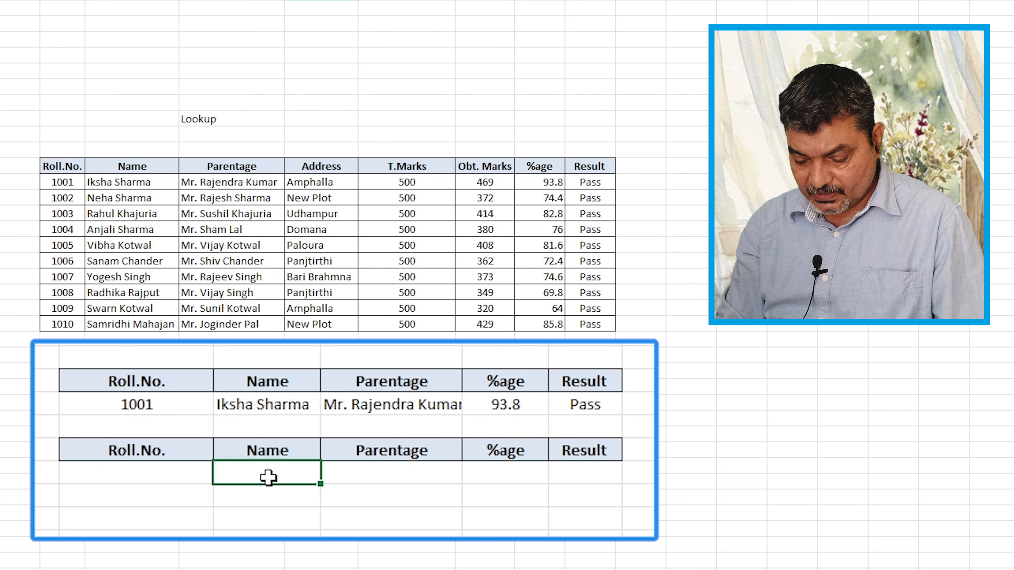
{"action": "type", "text": "=loo"}
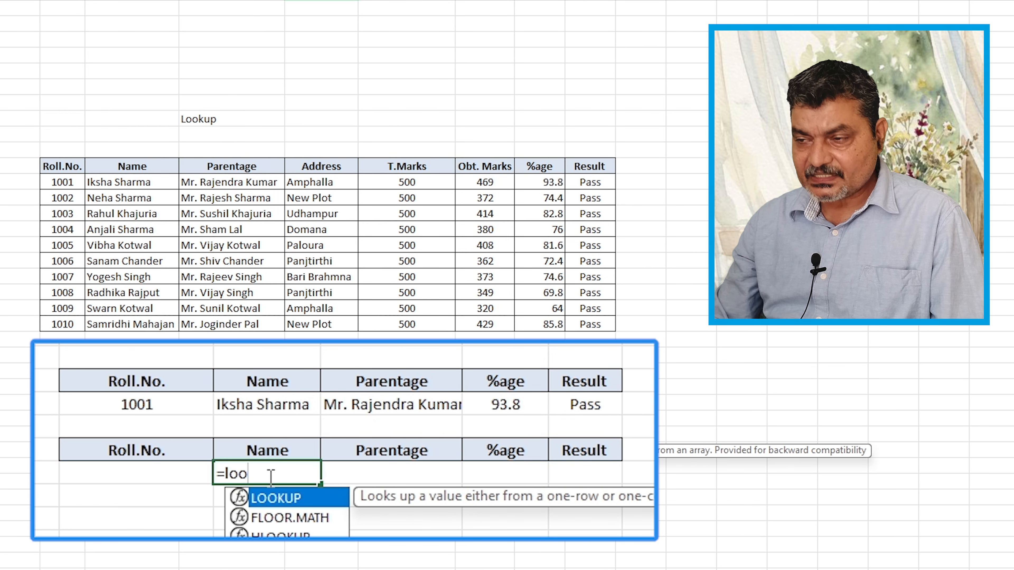
{"action": "key", "text": "Tab"}
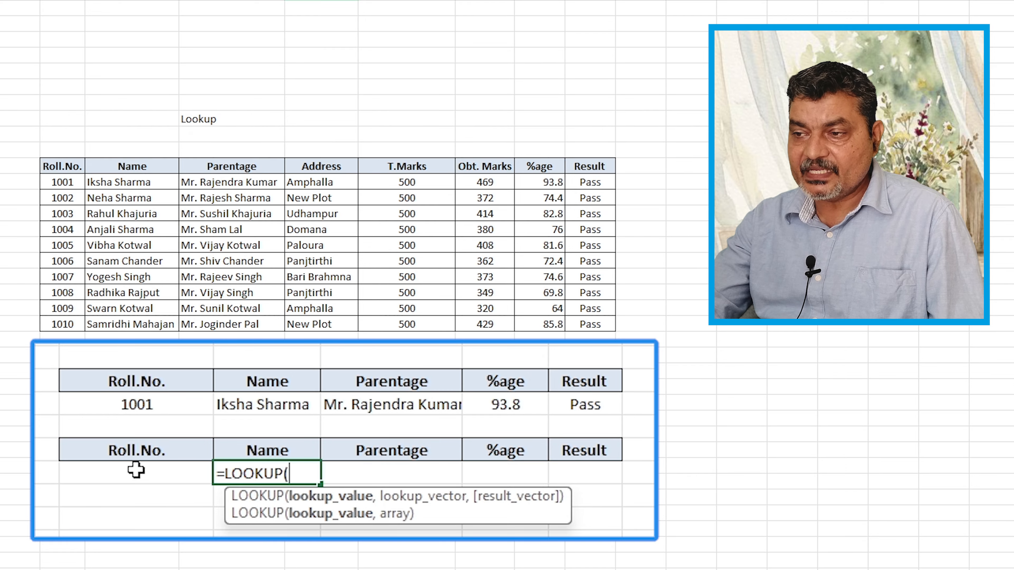
{"action": "left_click", "coordinate": [135, 474]}
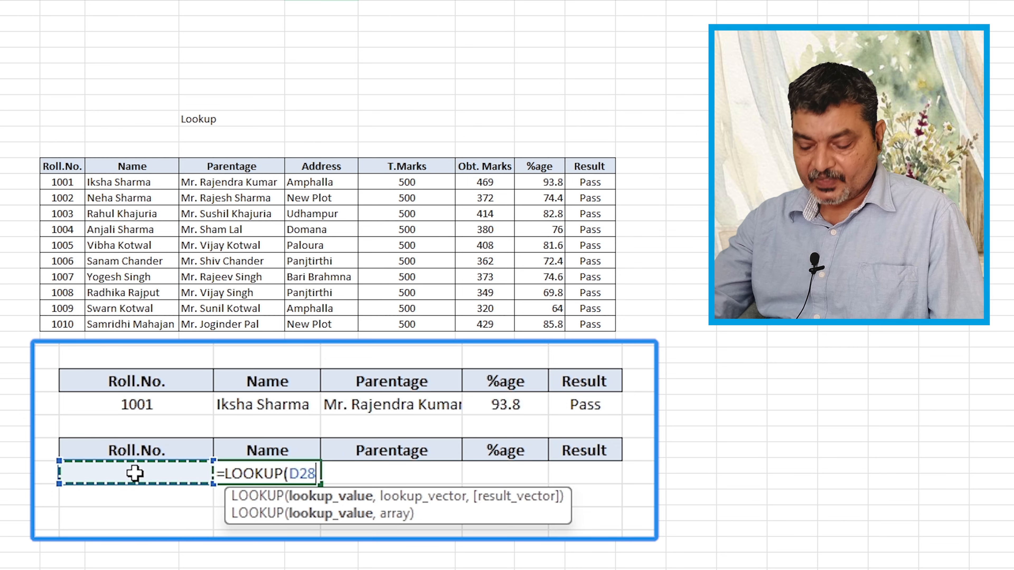
{"action": "type", "text": ","}
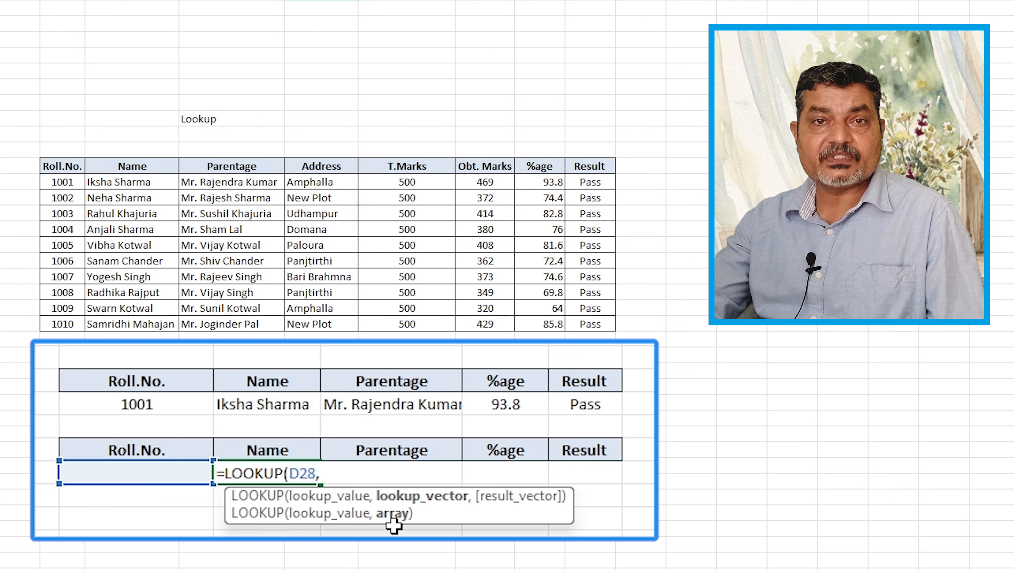
{"action": "left_click_drag", "start_coordinate": [75, 182], "coordinate": [528, 216]}
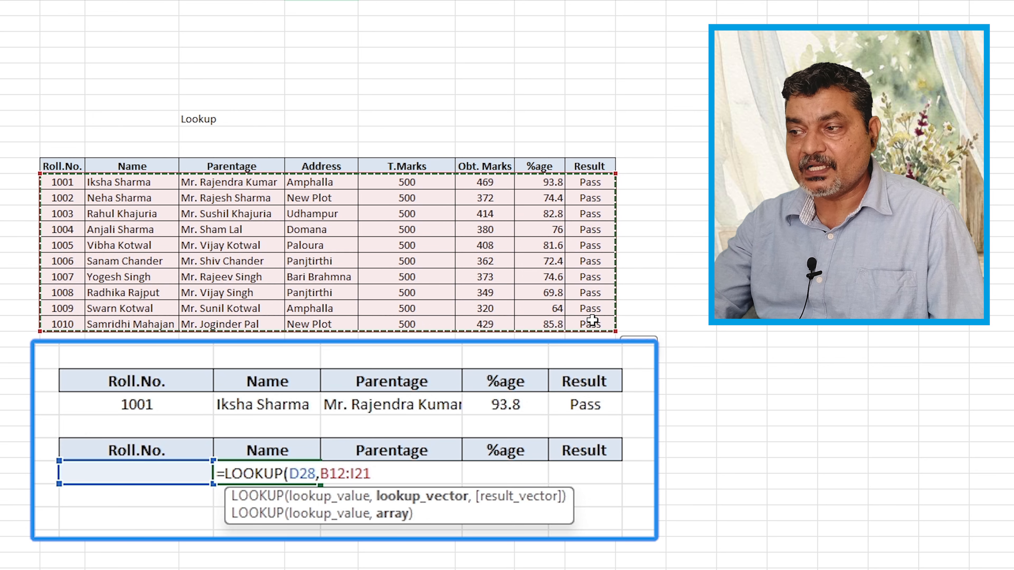